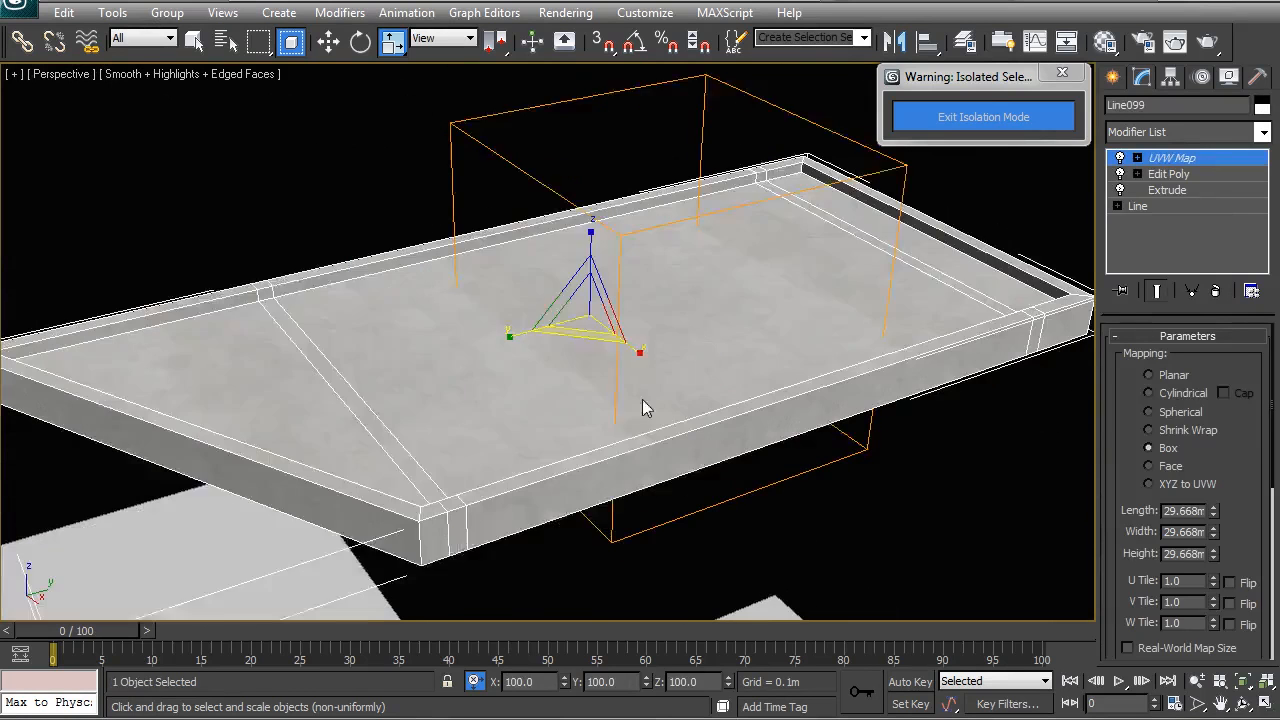
- Toggle uniform scaling on Line099's 29.668 m Box UVW gizmo and orbit to inspect the slab
{"action": "key", "text": "r"}
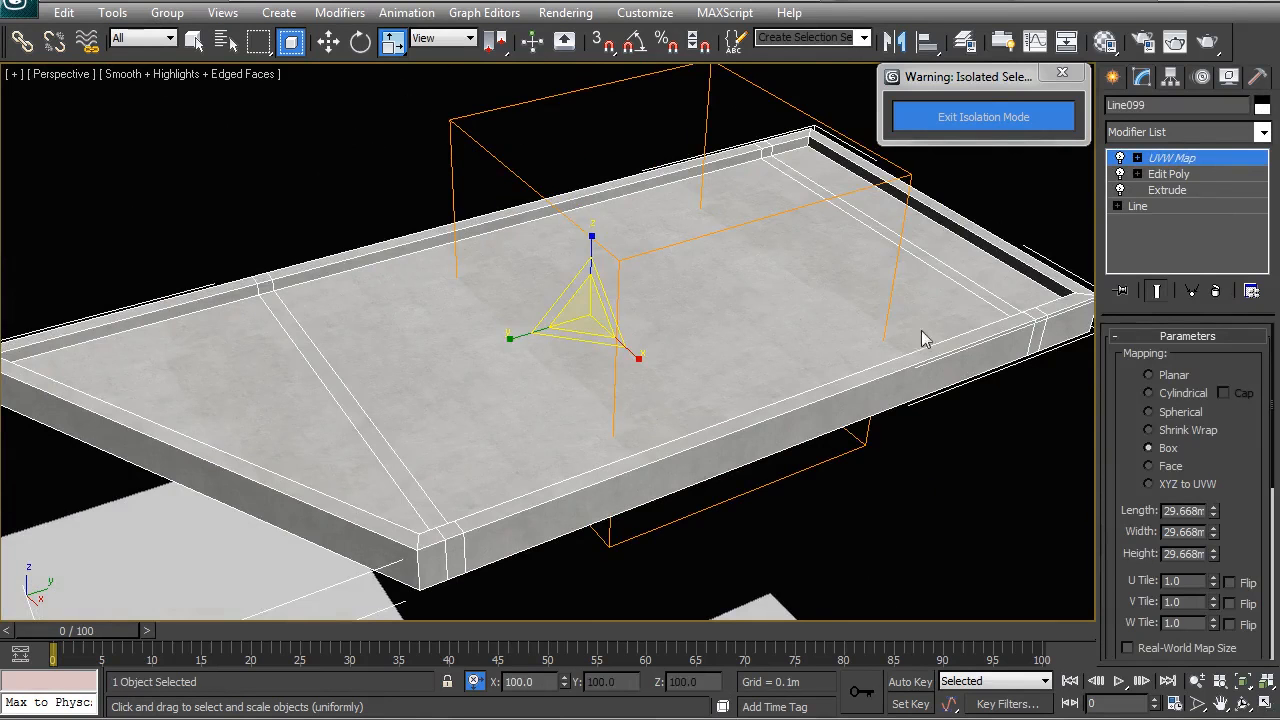
{"action": "key", "text": "r"}
{"action": "middle_click_drag", "start_coordinate": [508, 352], "coordinate": [265, 302], "text": "alt"}
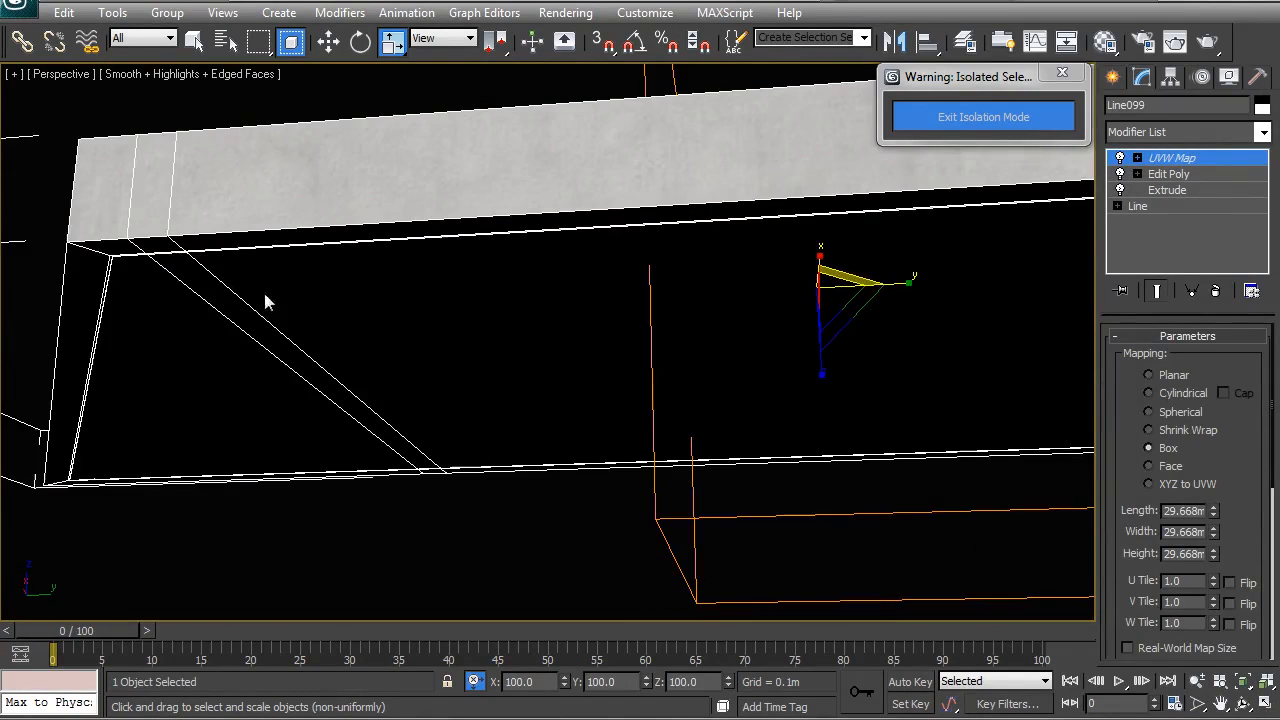
{"action": "middle_click_drag", "start_coordinate": [245, 377], "coordinate": [528, 340], "text": "alt"}
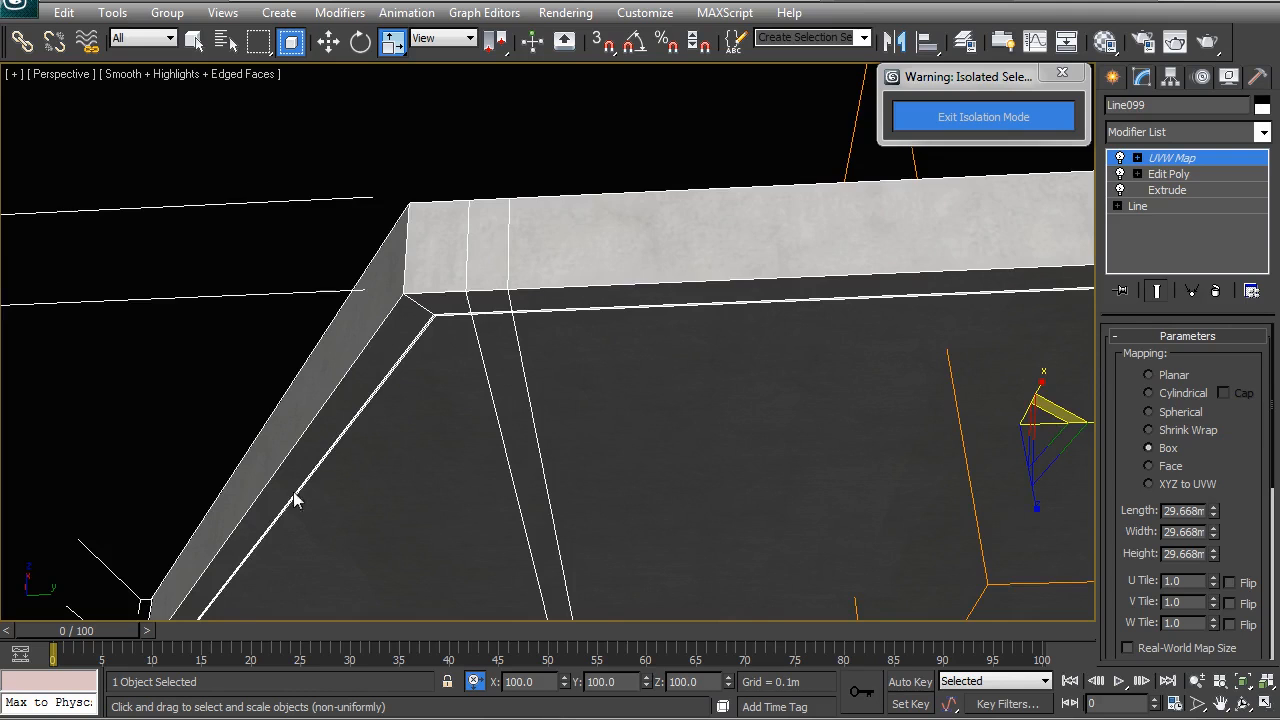
{"action": "scroll", "coordinate": [687, 473], "scroll_direction": "down", "scroll_amount": 5}
{"action": "middle_click_drag", "start_coordinate": [687, 473], "coordinate": [530, 408], "text": "alt"}
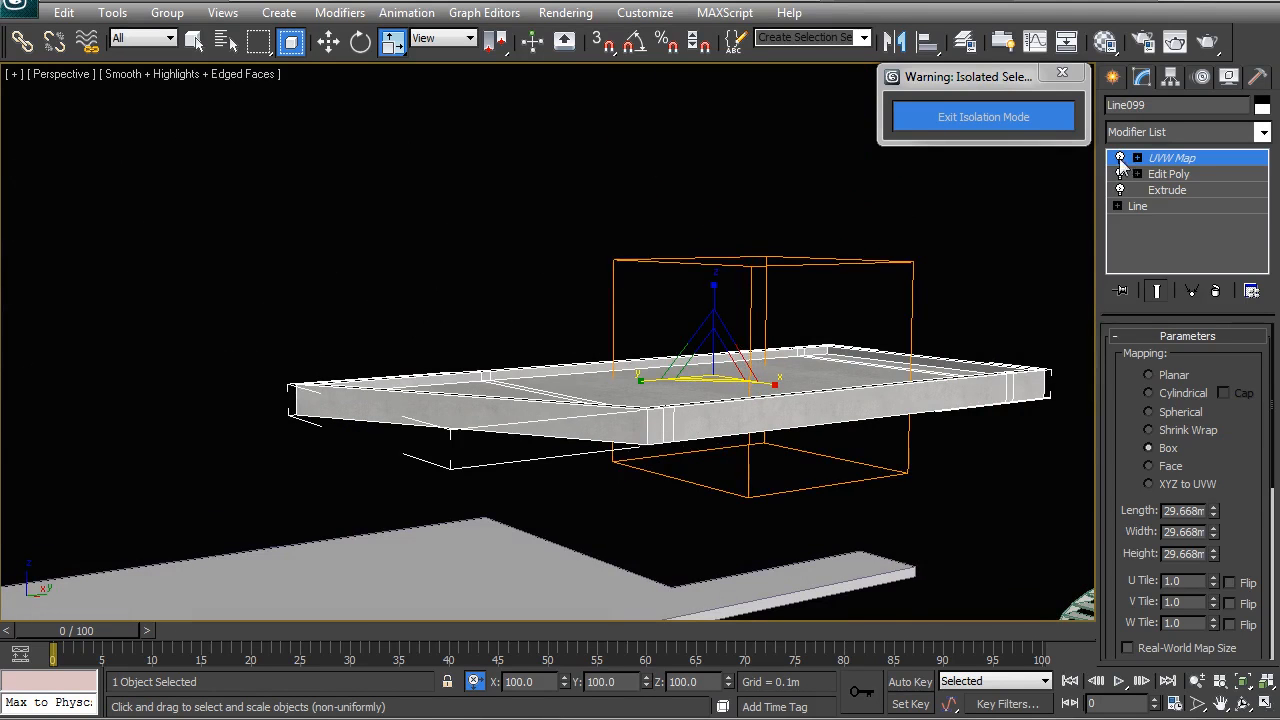
- In the slab's Edit Poly, select the underside polygons of Line099
{"action": "left_click", "coordinate": [1175, 174]}
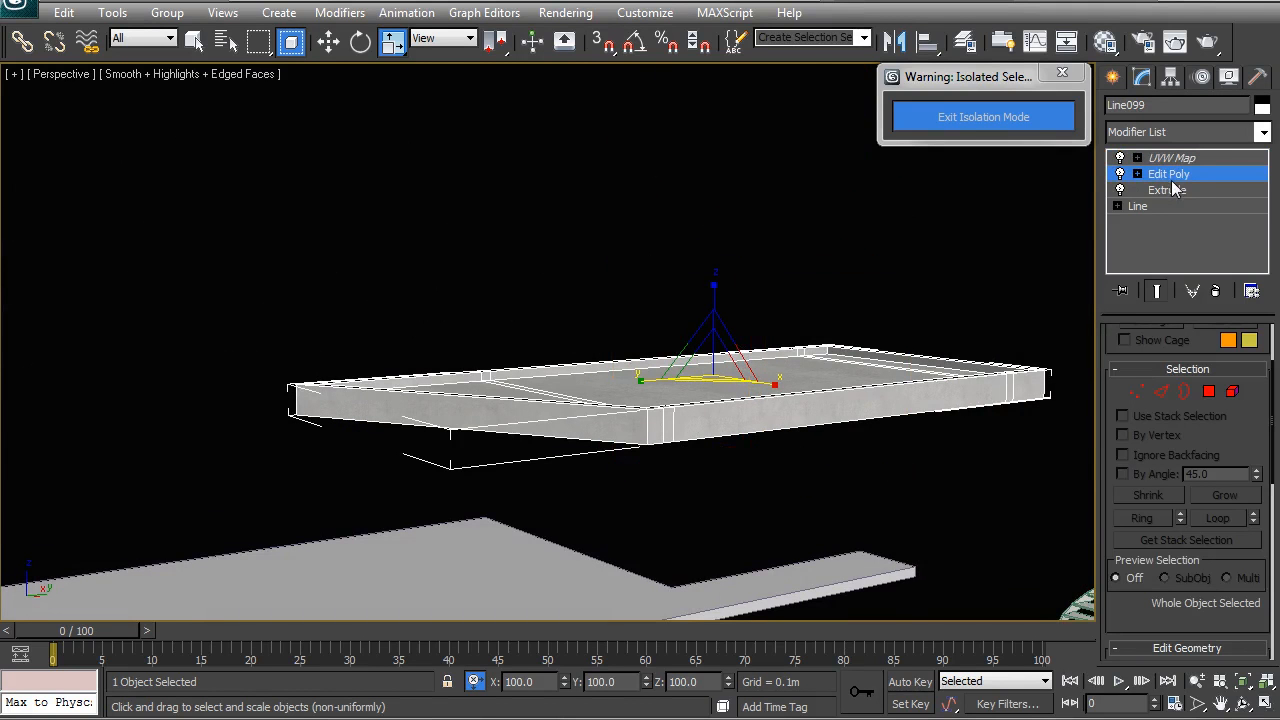
{"action": "left_click", "coordinate": [1211, 391]}
{"action": "middle_click_drag", "start_coordinate": [745, 397], "coordinate": [531, 377], "text": "alt"}
{"action": "left_click", "coordinate": [521, 377], "text": "ctrl"}
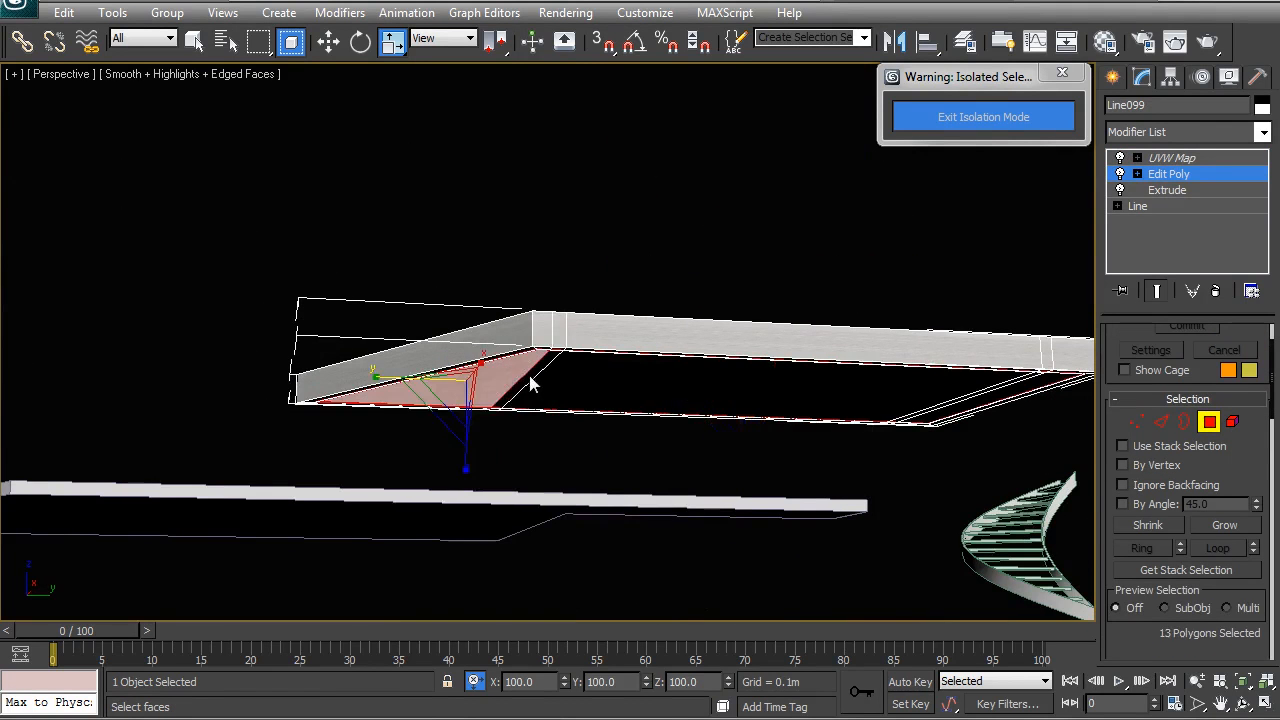
{"action": "left_click", "coordinate": [530, 377], "text": "ctrl"}
{"action": "left_click", "coordinate": [577, 381], "text": "ctrl"}
- Return to object level and select both the top slab and the lower slab
{"action": "right_click", "coordinate": [570, 370]}
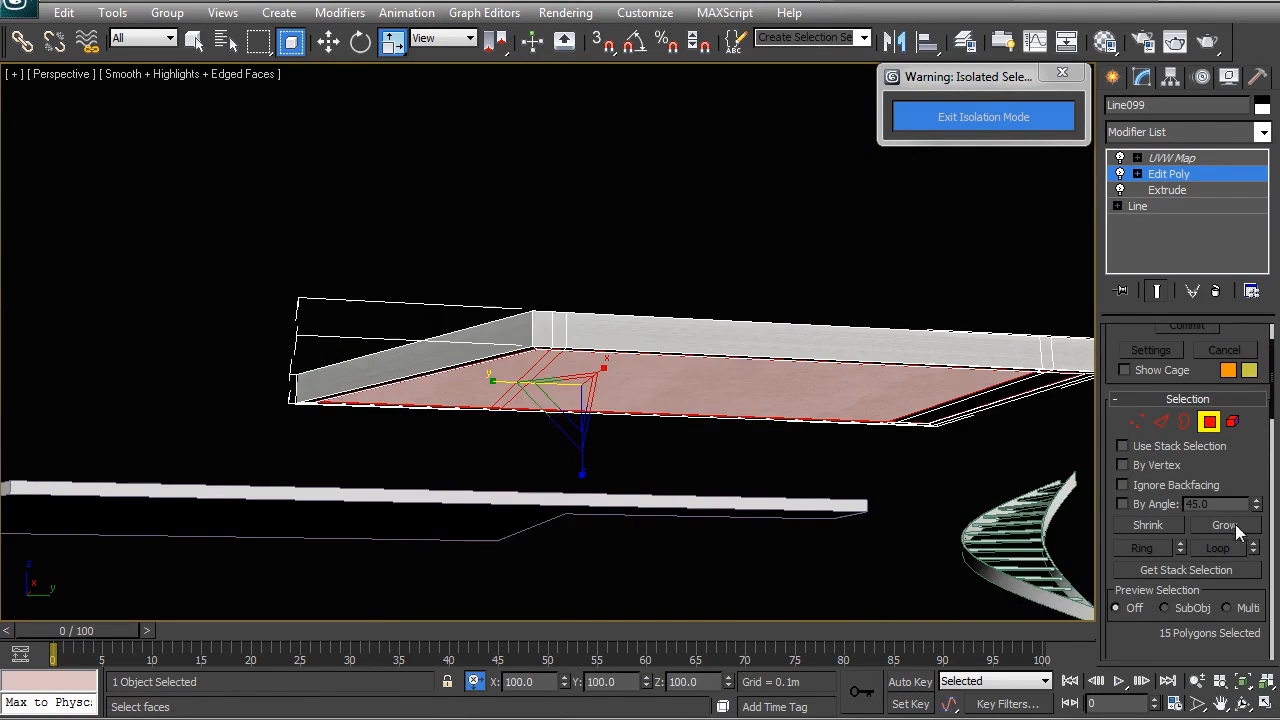
{"action": "right_click", "coordinate": [768, 337]}
{"action": "left_click", "coordinate": [742, 313]}
{"action": "left_click", "coordinate": [745, 241]}
{"action": "middle_click_drag", "start_coordinate": [593, 330], "coordinate": [537, 337], "text": "alt"}
{"action": "scroll", "coordinate": [643, 405], "scroll_direction": "up", "scroll_amount": 4}
{"action": "left_click", "coordinate": [573, 335]}
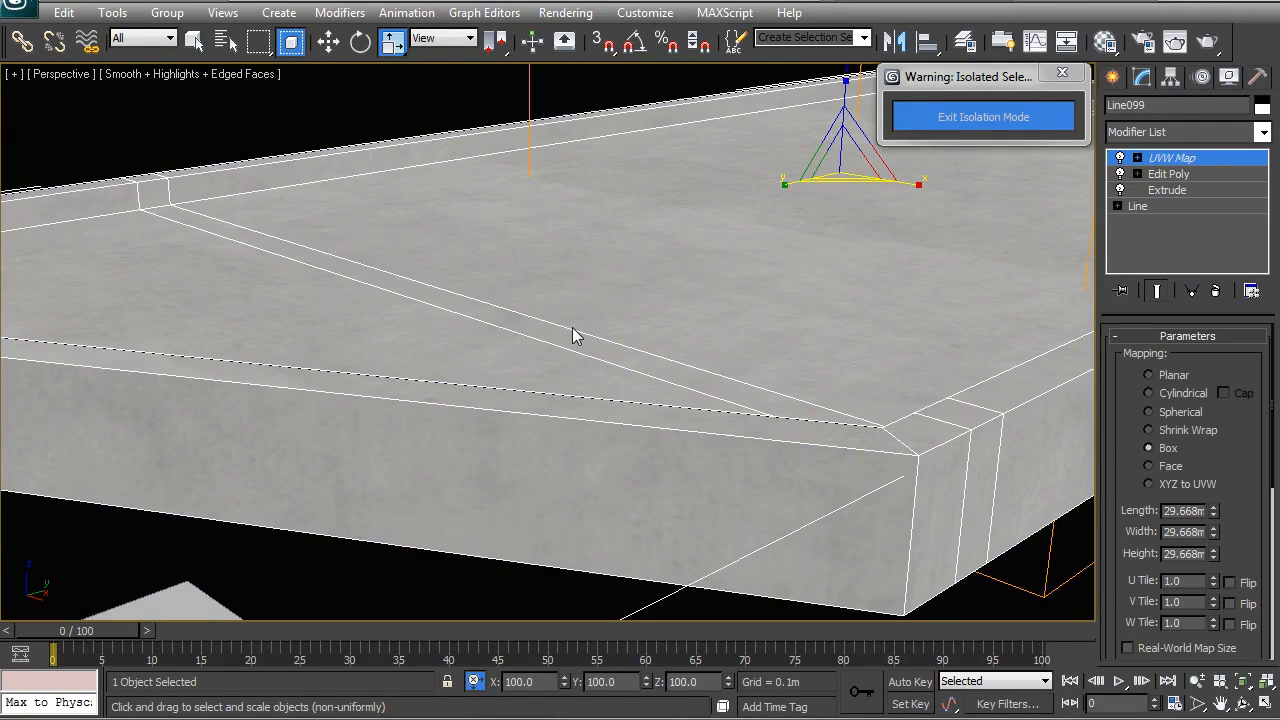
{"action": "scroll", "coordinate": [573, 335], "scroll_direction": "down", "scroll_amount": 5}
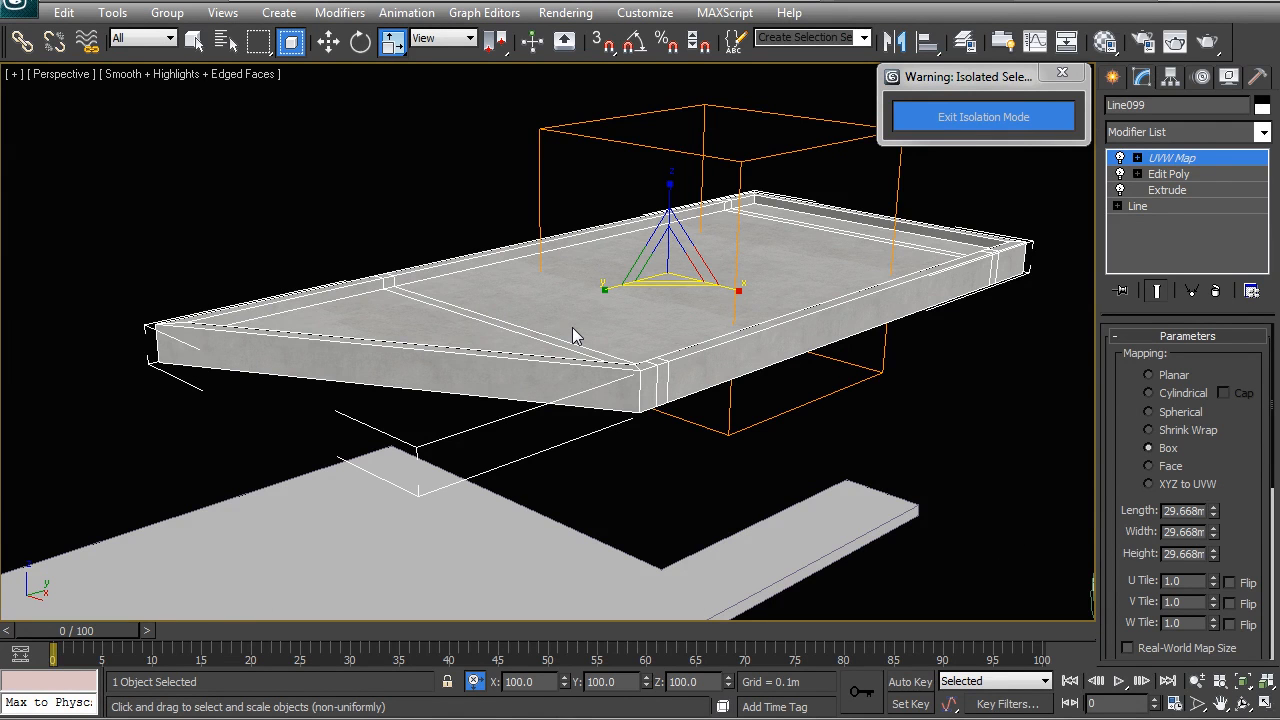
{"action": "middle_click_drag", "start_coordinate": [583, 338], "coordinate": [604, 306], "text": "alt"}
{"action": "left_click", "coordinate": [467, 421], "text": "ctrl"}
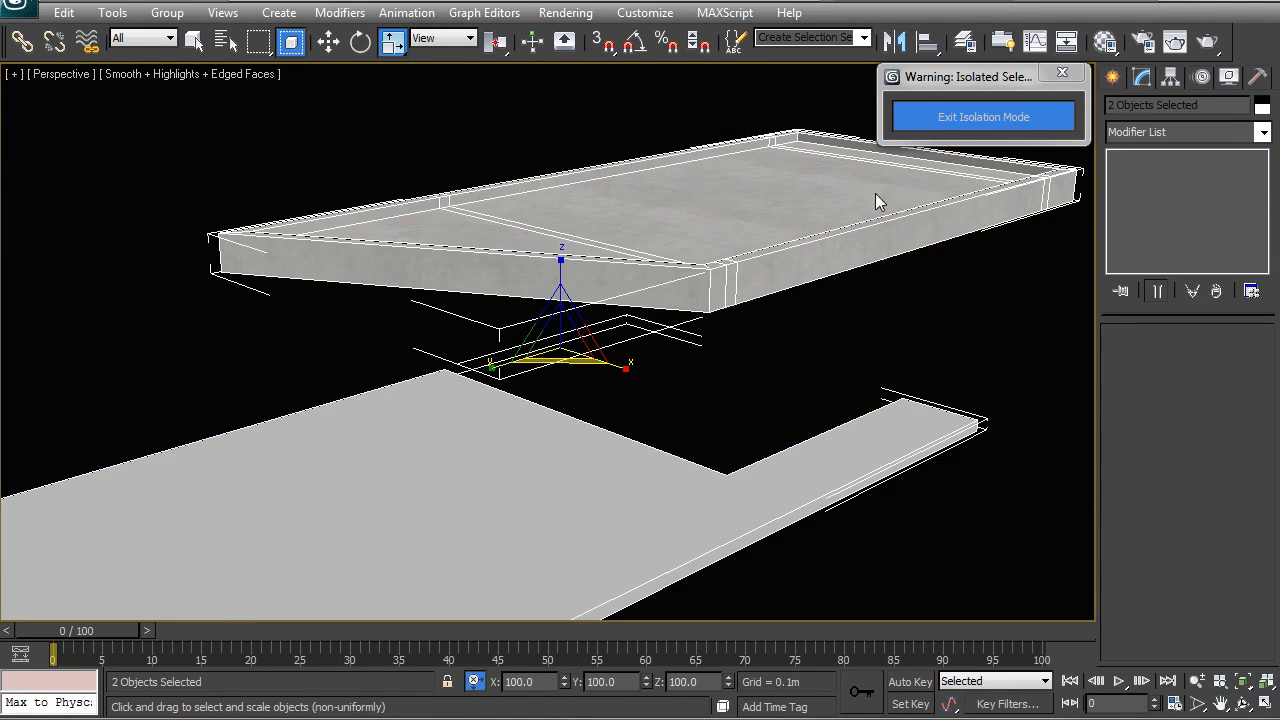
- Set Line099 to uniform scaling, then select the lower slab Shape043
{"action": "left_click", "coordinate": [1155, 126]}
{"action": "left_click", "coordinate": [852, 325]}
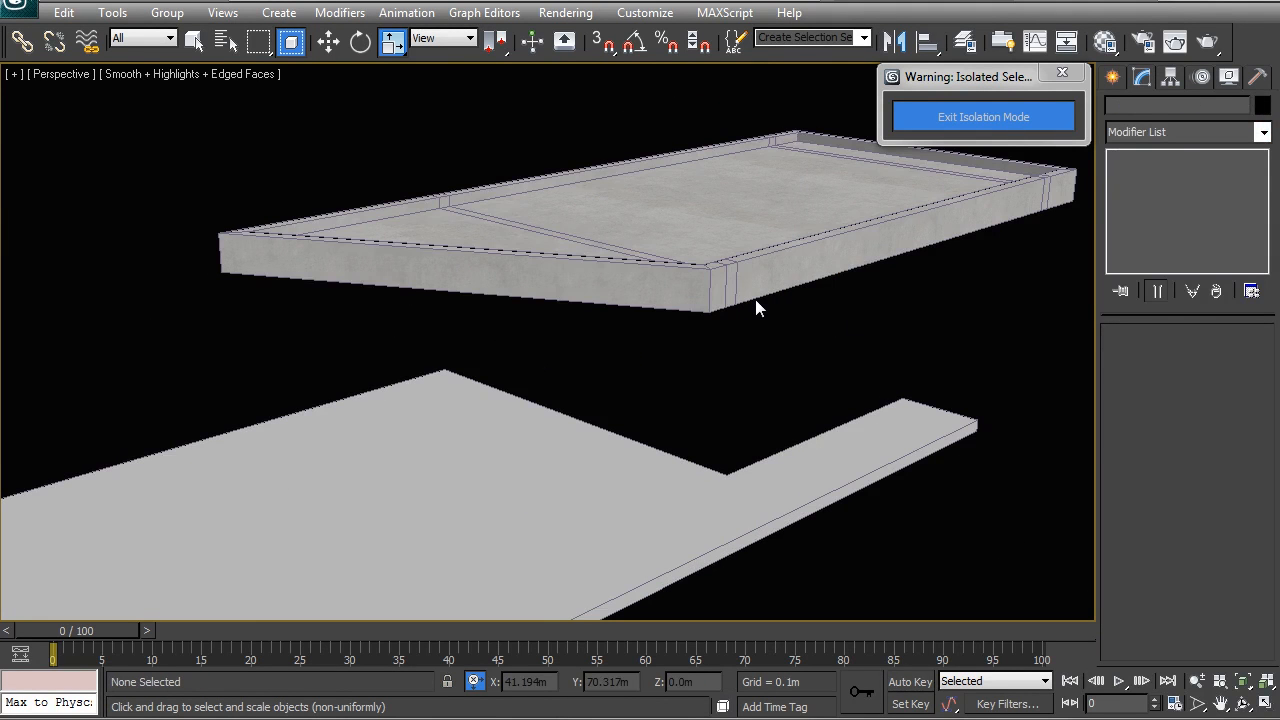
{"action": "left_click", "coordinate": [694, 216]}
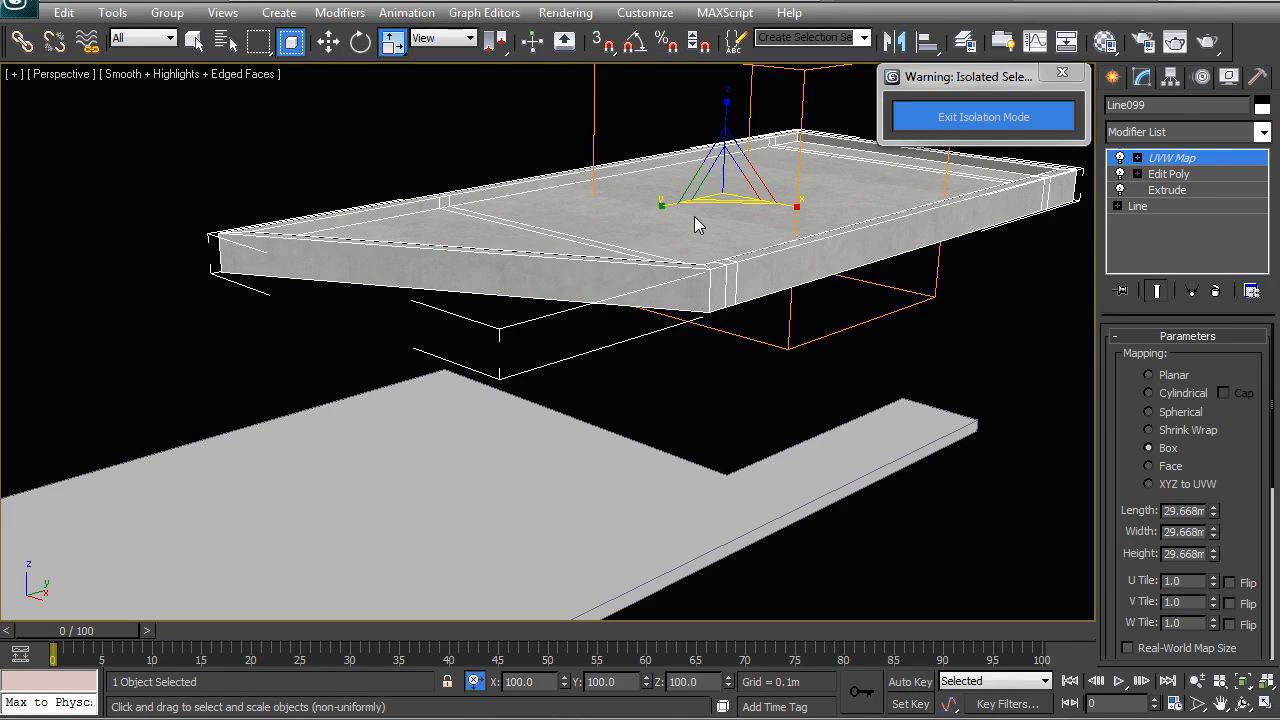
{"action": "key", "text": "ctrl+e"}
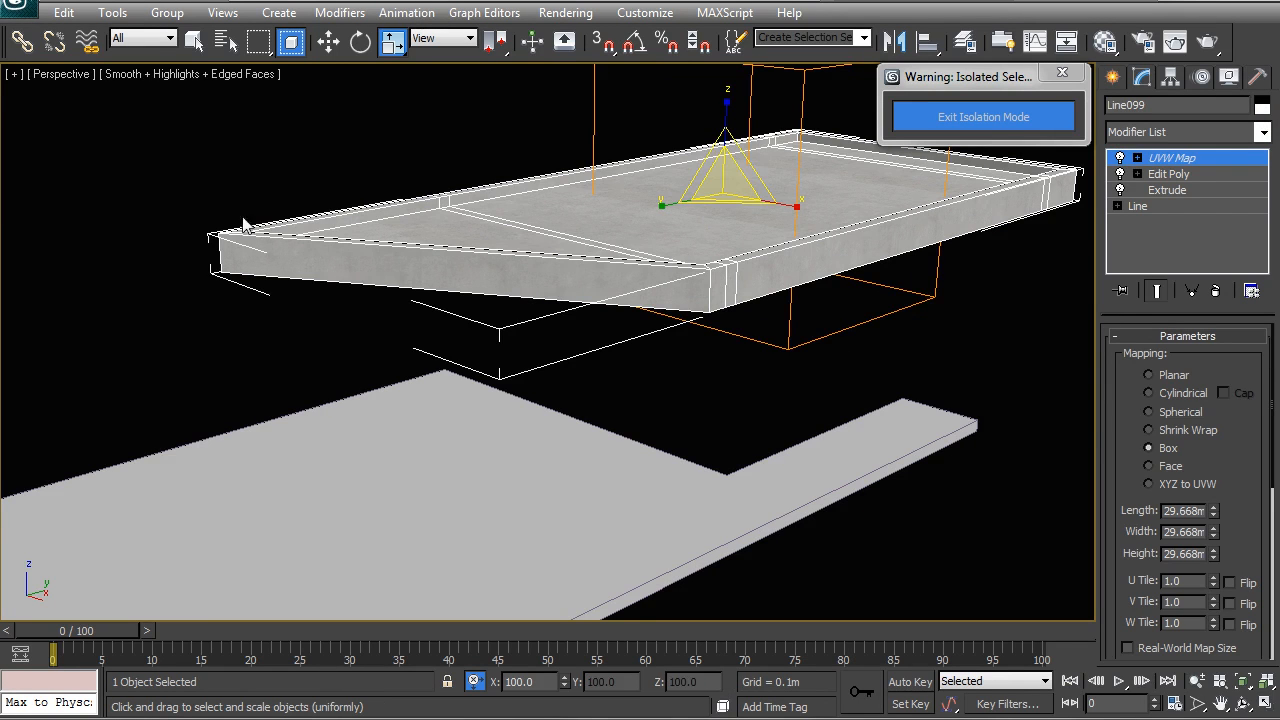
{"action": "left_click", "coordinate": [697, 397]}
{"action": "middle_click_drag", "start_coordinate": [590, 380], "coordinate": [677, 348]}
{"action": "left_click", "coordinate": [631, 387]}
- Exit Isolation Mode and frame Shape043 within the full villa
{"action": "scroll", "coordinate": [631, 387], "scroll_direction": "down", "scroll_amount": 3}
{"action": "middle_click_drag", "start_coordinate": [631, 387], "coordinate": [703, 348], "text": "alt"}
{"action": "left_click", "coordinate": [991, 125]}
{"action": "middle_click_drag", "start_coordinate": [503, 343], "coordinate": [727, 356], "text": "alt"}
{"action": "middle_click_drag", "start_coordinate": [640, 405], "coordinate": [592, 233]}
{"action": "scroll", "coordinate": [630, 335], "scroll_direction": "up", "scroll_amount": 3}
- Orbit around the villa's facade, corners and deck, then switch Perspective to Wireframe + Edged Faces
{"action": "scroll", "coordinate": [525, 262], "scroll_direction": "up", "scroll_amount": 3}
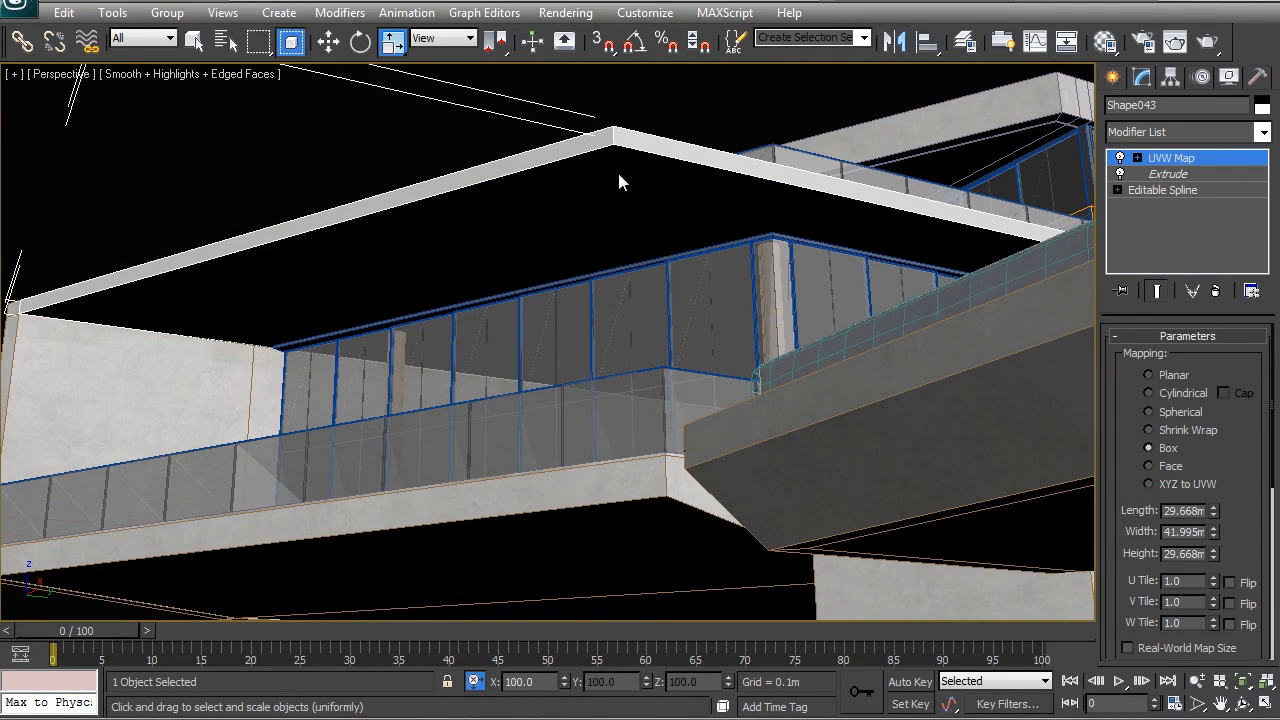
{"action": "middle_click_drag", "start_coordinate": [608, 236], "coordinate": [595, 240], "text": "alt"}
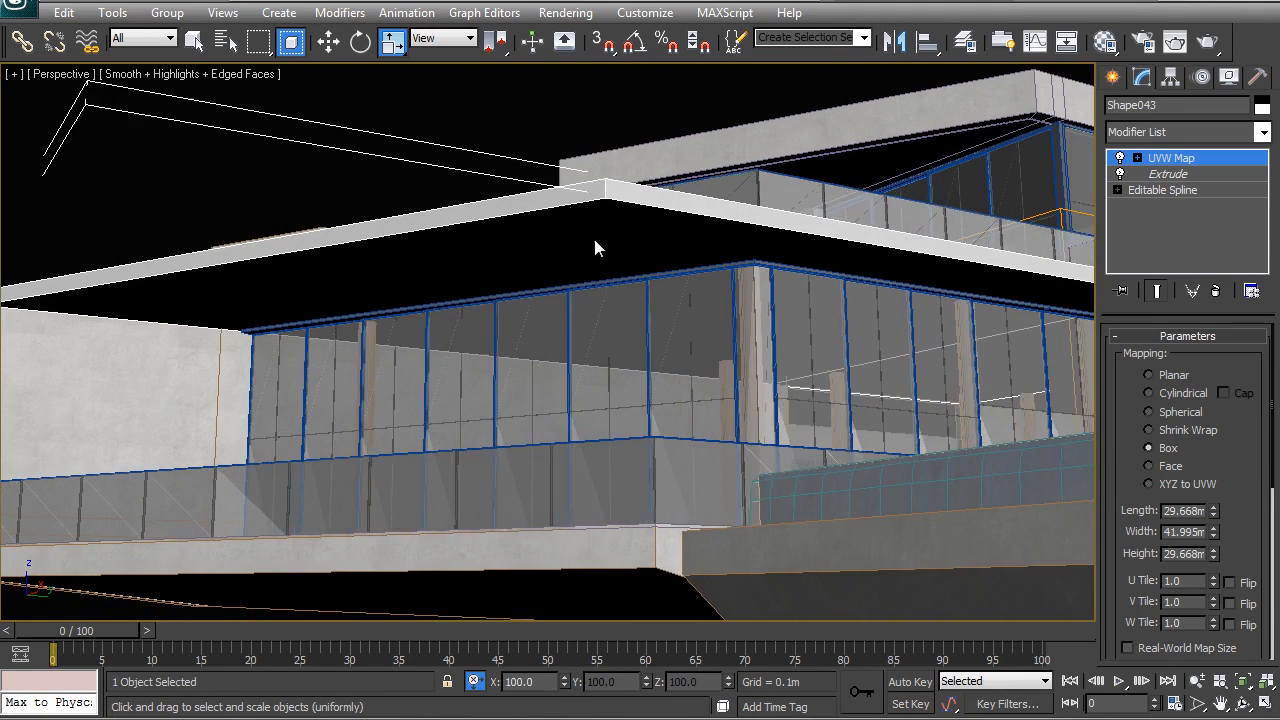
{"action": "middle_click_drag", "start_coordinate": [605, 193], "coordinate": [152, 326], "text": "alt"}
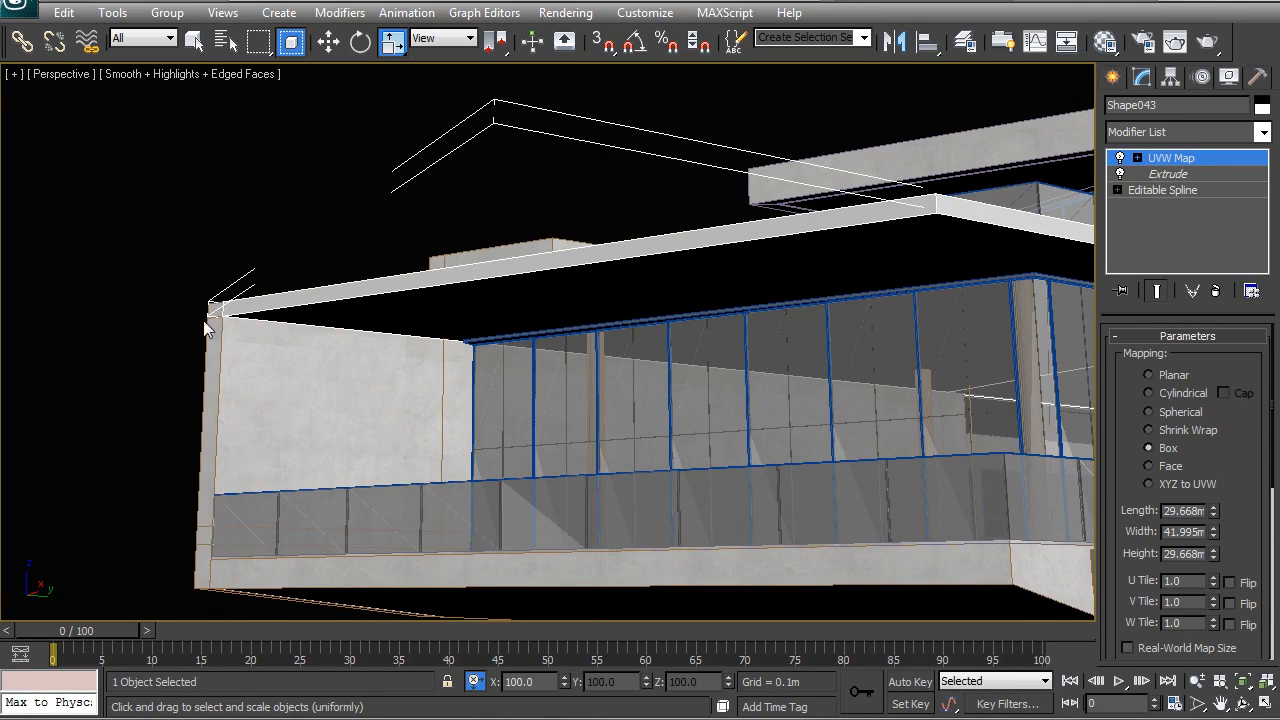
{"action": "middle_click_drag", "start_coordinate": [564, 296], "coordinate": [624, 305], "text": "alt"}
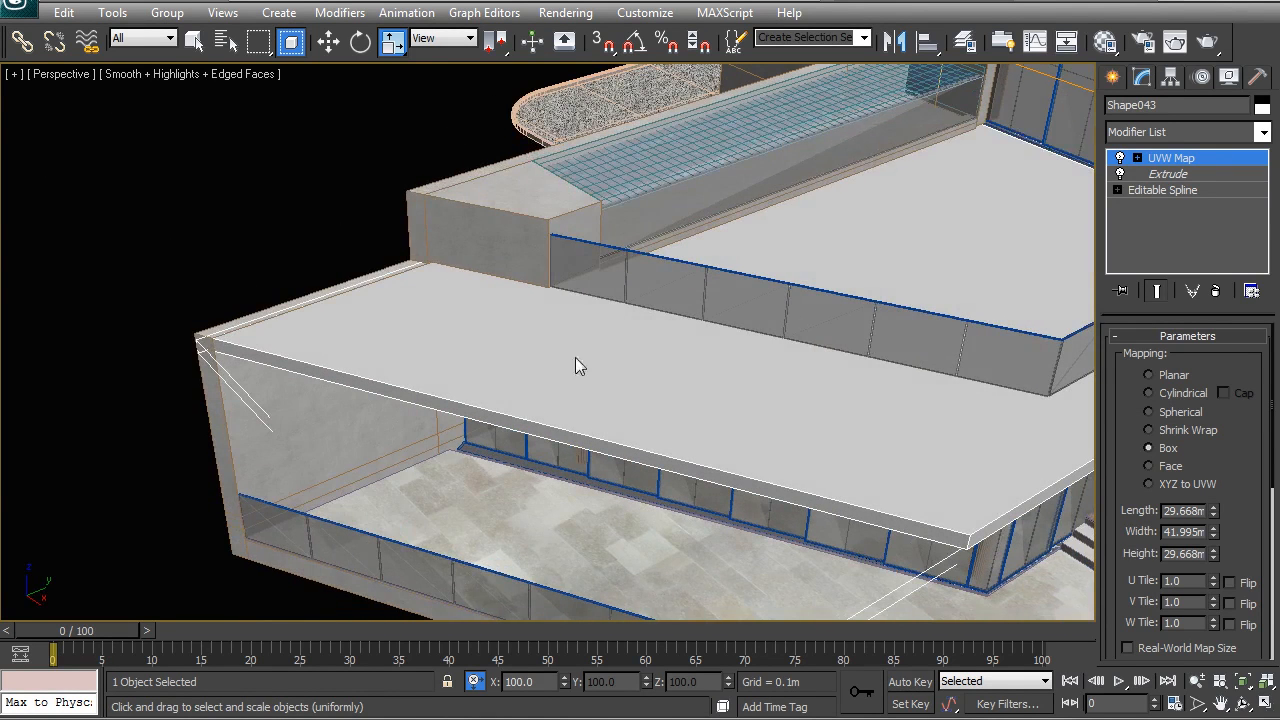
{"action": "middle_click_drag", "start_coordinate": [686, 348], "coordinate": [473, 345], "text": "alt"}
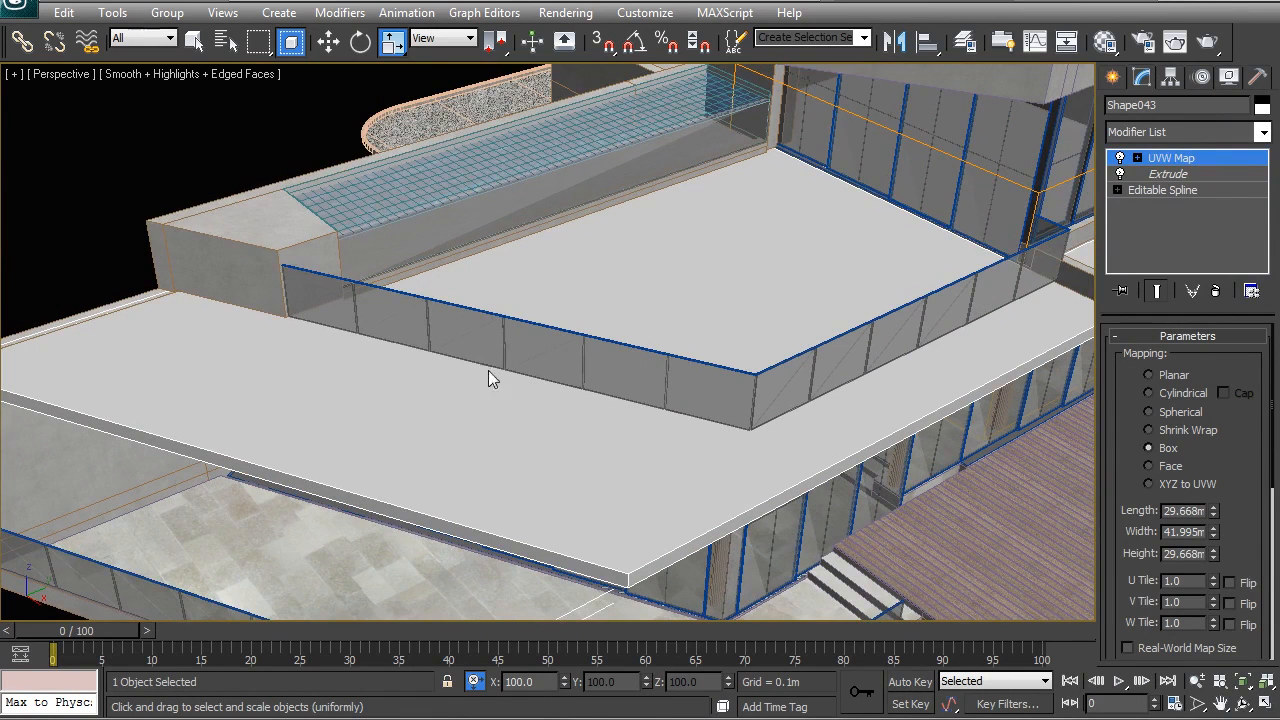
{"action": "middle_click_drag", "start_coordinate": [805, 132], "coordinate": [413, 468], "text": "alt"}
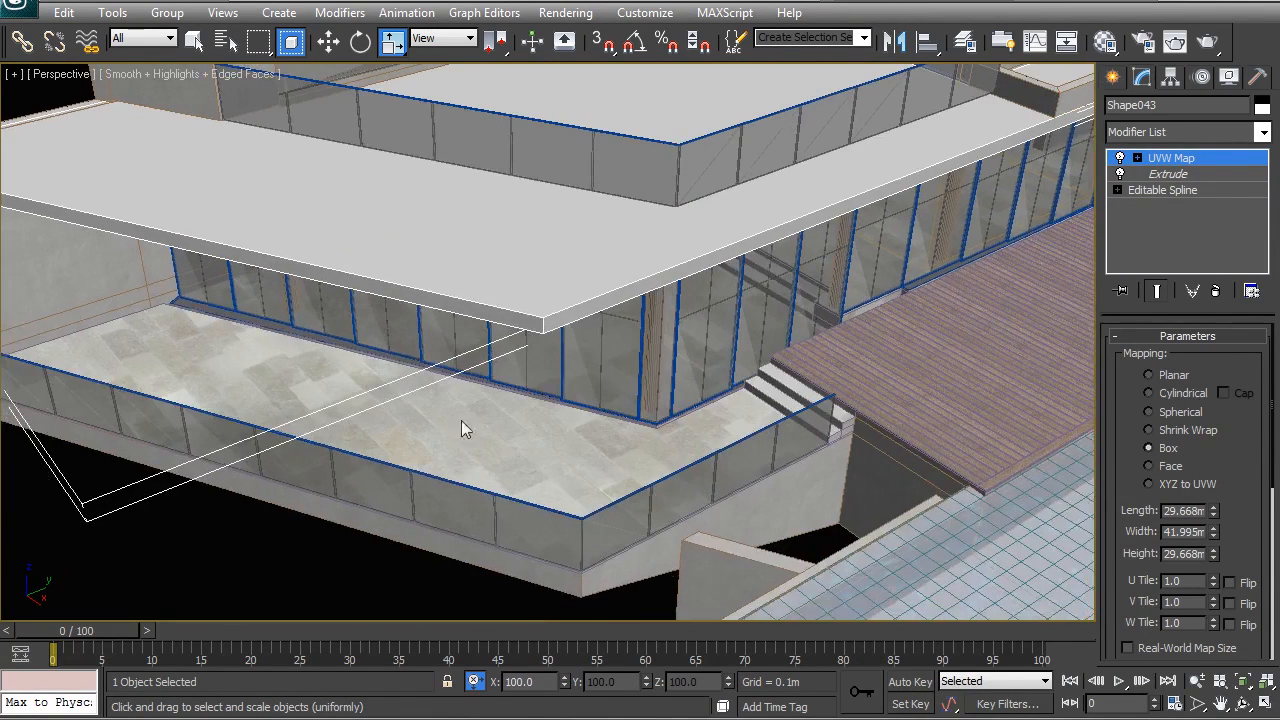
{"action": "mouse_move", "coordinate": [439, 425]}
{"action": "middle_mouse_down", "text": "alt"}
{"action": "mouse_move", "coordinate": [569, 374]}
{"action": "mouse_move", "coordinate": [586, 300]}
{"action": "mouse_move", "coordinate": [591, 346]}
{"action": "mouse_move", "coordinate": [524, 363]}
{"action": "middle_mouse_up", "text": "alt"}
{"action": "key", "text": "F3"}
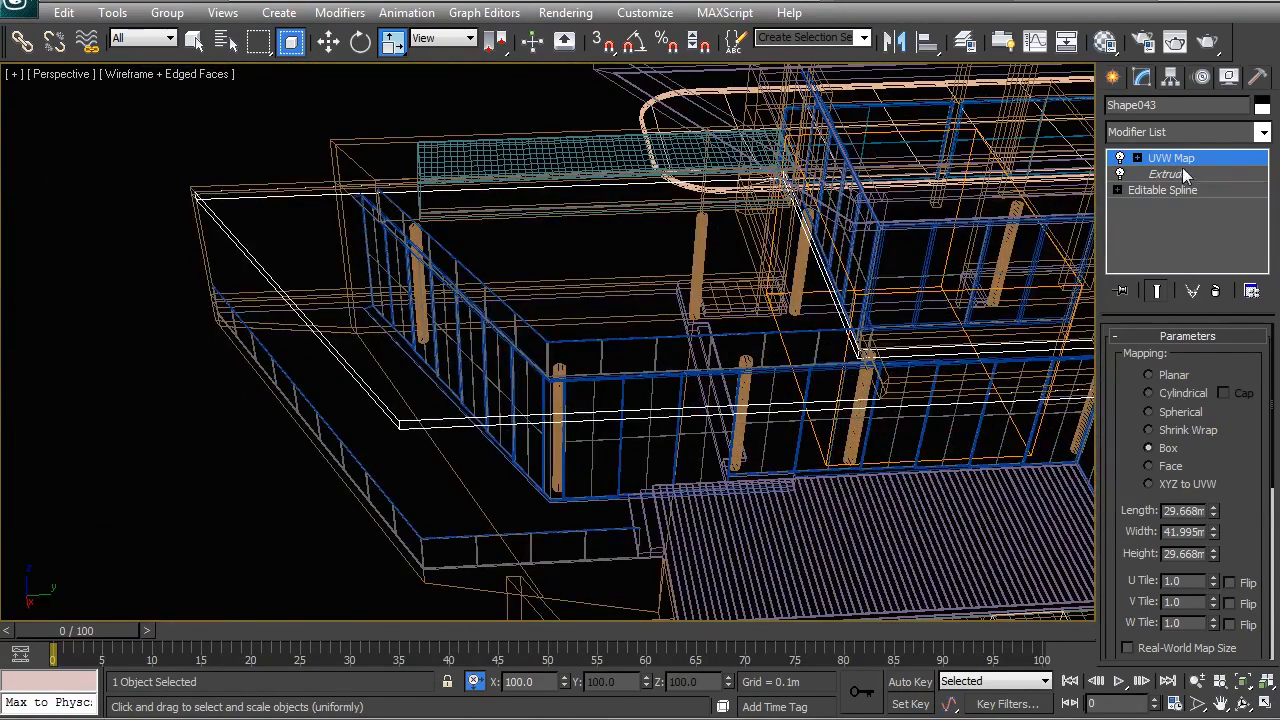
- Add Edit Poly above Shape043's Extrude and connect the selected slab edges with a new edge
{"action": "left_click", "coordinate": [1187, 175]}
{"action": "left_click", "coordinate": [1181, 135]}
{"action": "key", "text": "e"}
{"action": "left_click", "coordinate": [1171, 202]}
{"action": "left_click", "coordinate": [1163, 421]}
{"action": "middle_click_drag", "start_coordinate": [560, 380], "coordinate": [486, 457], "text": "alt"}
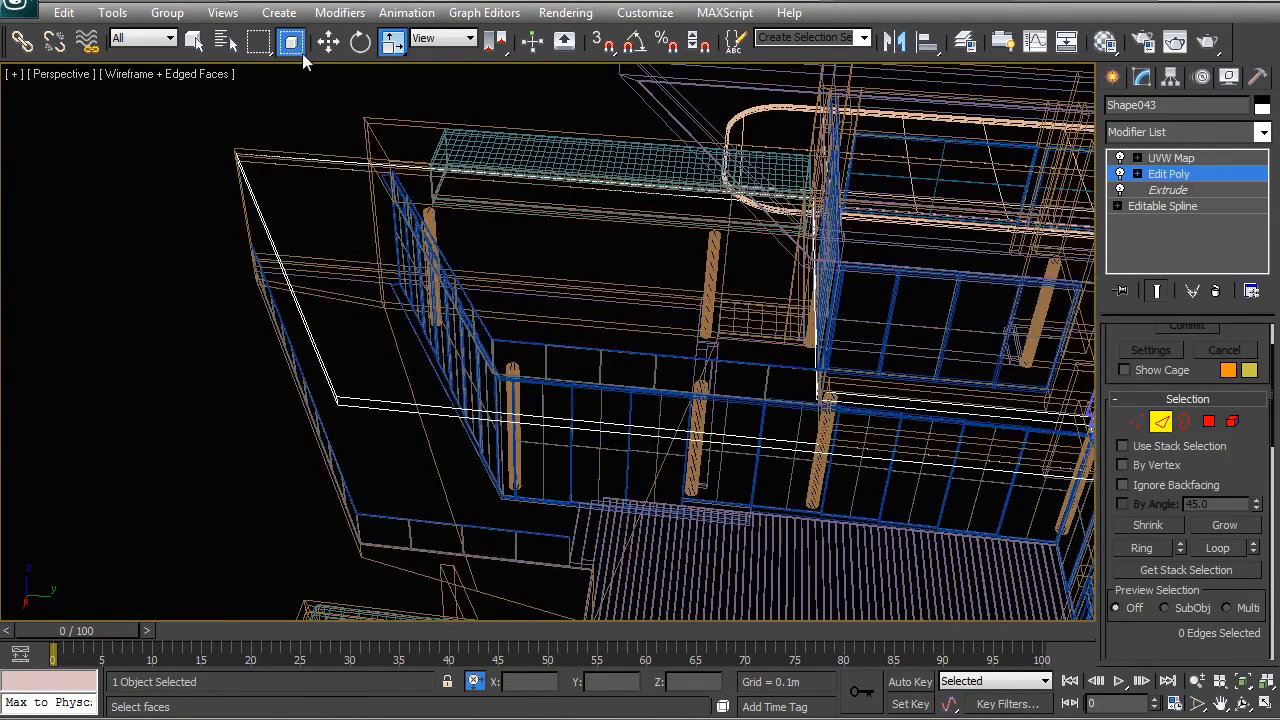
{"action": "left_click", "coordinate": [508, 440]}
{"action": "right_click", "coordinate": [482, 332]}
{"action": "left_click", "coordinate": [461, 403]}
- Shift two vertices about -2.92 m along Y and switch to the Top view
{"action": "key", "text": "1"}
{"action": "left_click_drag", "start_coordinate": [688, 410], "coordinate": [567, 427]}
{"action": "key", "text": "w"}
{"action": "key", "text": "t"}
{"action": "scroll", "coordinate": [562, 376], "scroll_direction": "down", "scroll_amount": 4}
{"action": "middle_click_drag", "start_coordinate": [558, 378], "coordinate": [606, 327]}
{"action": "scroll", "coordinate": [604, 327], "scroll_direction": "down", "scroll_amount": 3}
- In Top view, move the left and upper-right vertex pairs down along Y to the wall edge
{"action": "middle_click_drag", "start_coordinate": [523, 326], "coordinate": [737, 233]}
{"action": "left_click_drag", "start_coordinate": [271, 245], "coordinate": [369, 340]}
{"action": "left_click_drag", "start_coordinate": [313, 247], "coordinate": [309, 459]}
{"action": "middle_click_drag", "start_coordinate": [745, 362], "coordinate": [630, 453]}
{"action": "left_click_drag", "start_coordinate": [657, 243], "coordinate": [736, 347]}
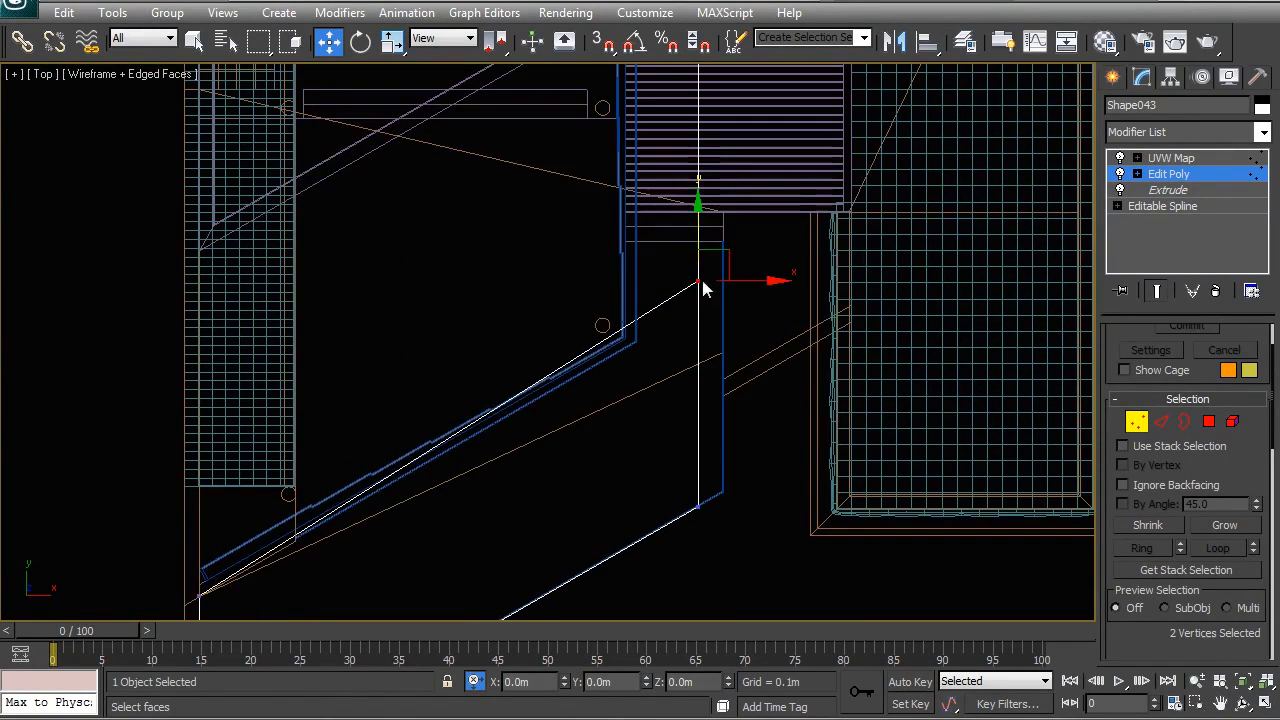
{"action": "left_click_drag", "start_coordinate": [699, 218], "coordinate": [703, 243]}
- Return to object level in a shaded Perspective view and deselect the slab
{"action": "key", "text": "1"}
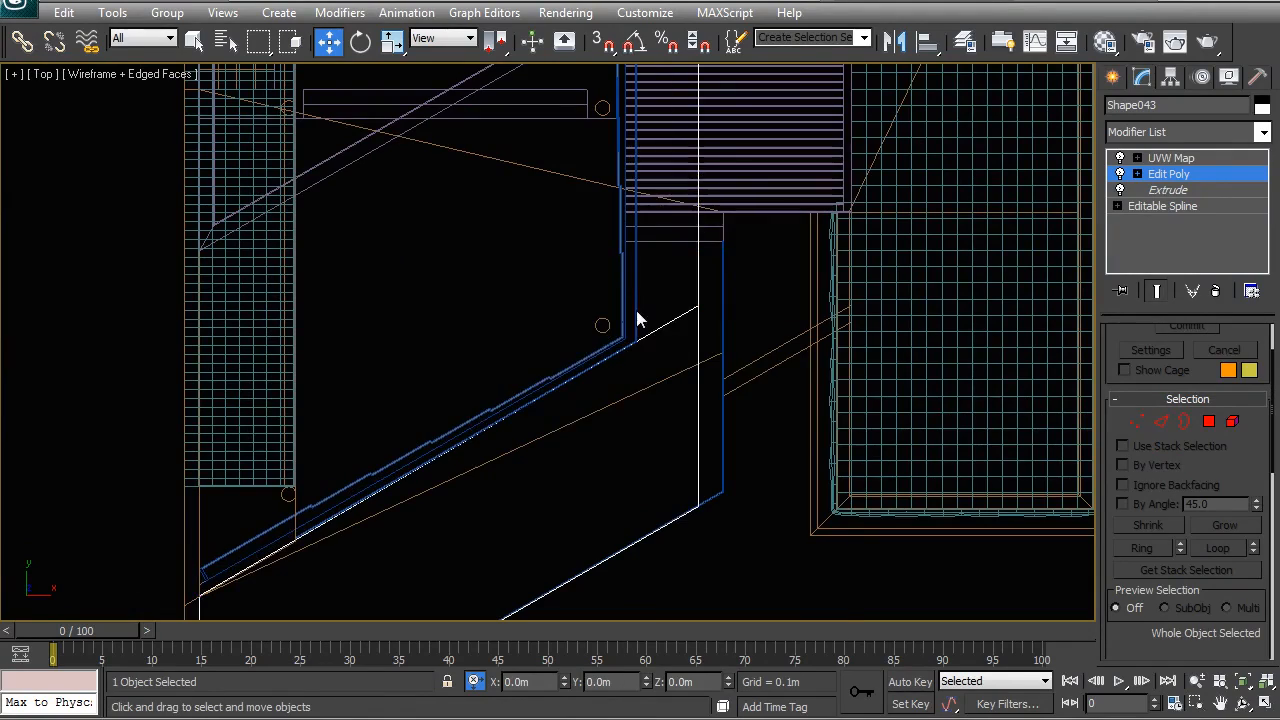
{"action": "key", "text": "p"}
{"action": "scroll", "coordinate": [637, 311], "scroll_direction": "down", "scroll_amount": 4}
{"action": "mouse_move", "coordinate": [637, 311]}
{"action": "middle_mouse_down", "text": "alt"}
{"action": "mouse_move", "coordinate": [543, 227]}
{"action": "mouse_move", "coordinate": [596, 262]}
{"action": "mouse_move", "coordinate": [570, 315]}
{"action": "middle_mouse_up", "text": "alt"}
{"action": "key", "text": "F3"}
{"action": "scroll", "coordinate": [570, 315], "scroll_direction": "up", "scroll_amount": 4}
{"action": "key", "text": "ctrl+d"}
{"action": "scroll", "coordinate": [492, 317], "scroll_direction": "down", "scroll_amount": 6}
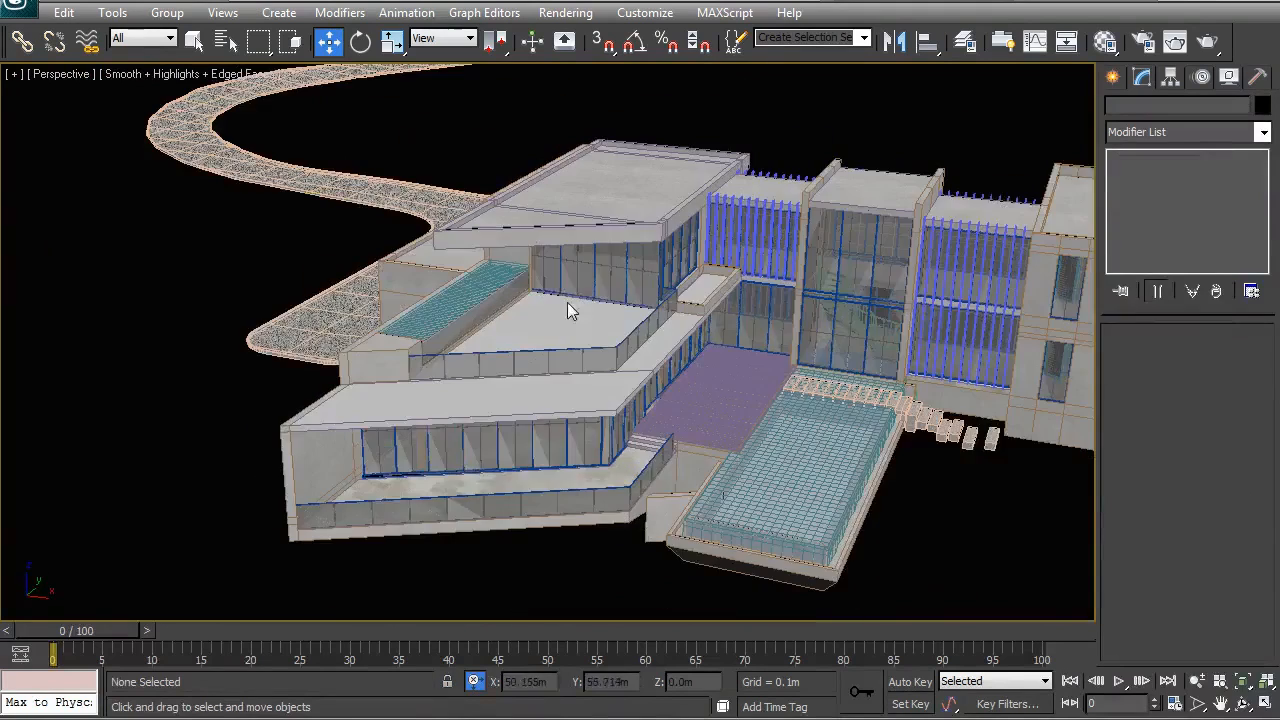
- Orbit the house, switch to Wireframe + Edged Faces, and select SpiralStair001 inside
{"action": "scroll", "coordinate": [570, 415], "scroll_direction": "up", "scroll_amount": 2}
{"action": "scroll", "coordinate": [555, 330], "scroll_direction": "up", "scroll_amount": 2}
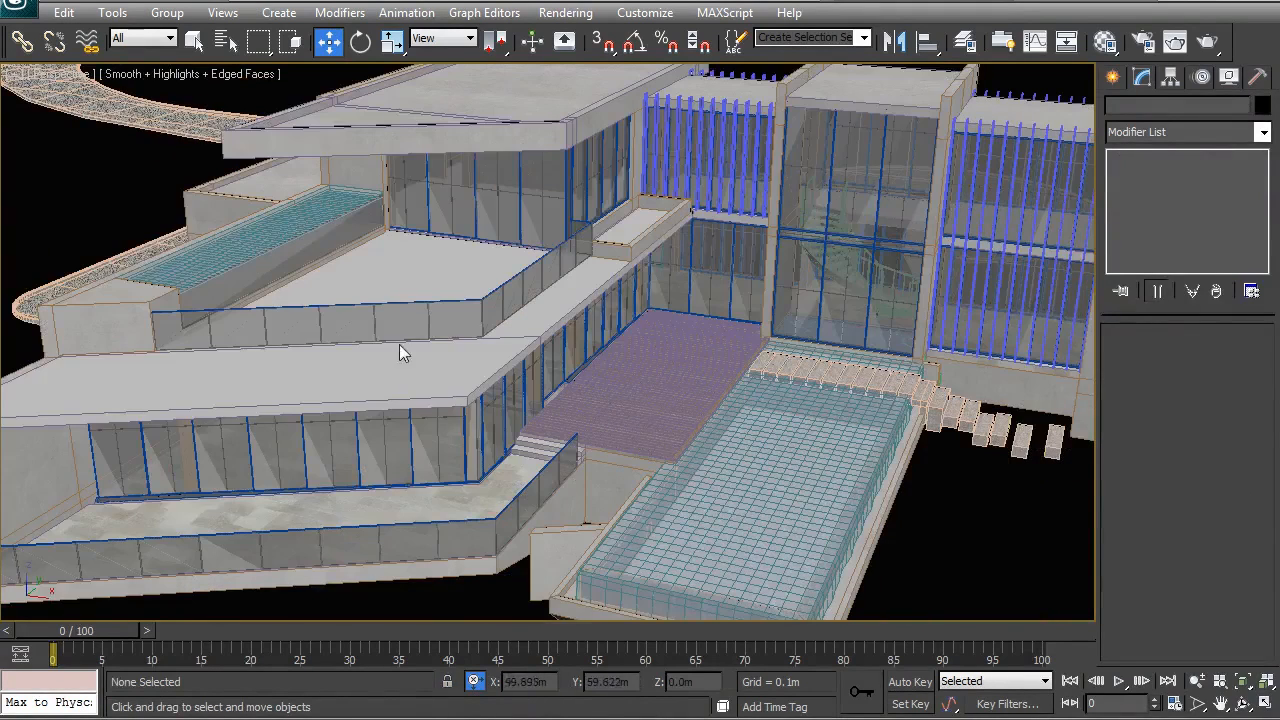
{"action": "left_click", "coordinate": [433, 357]}
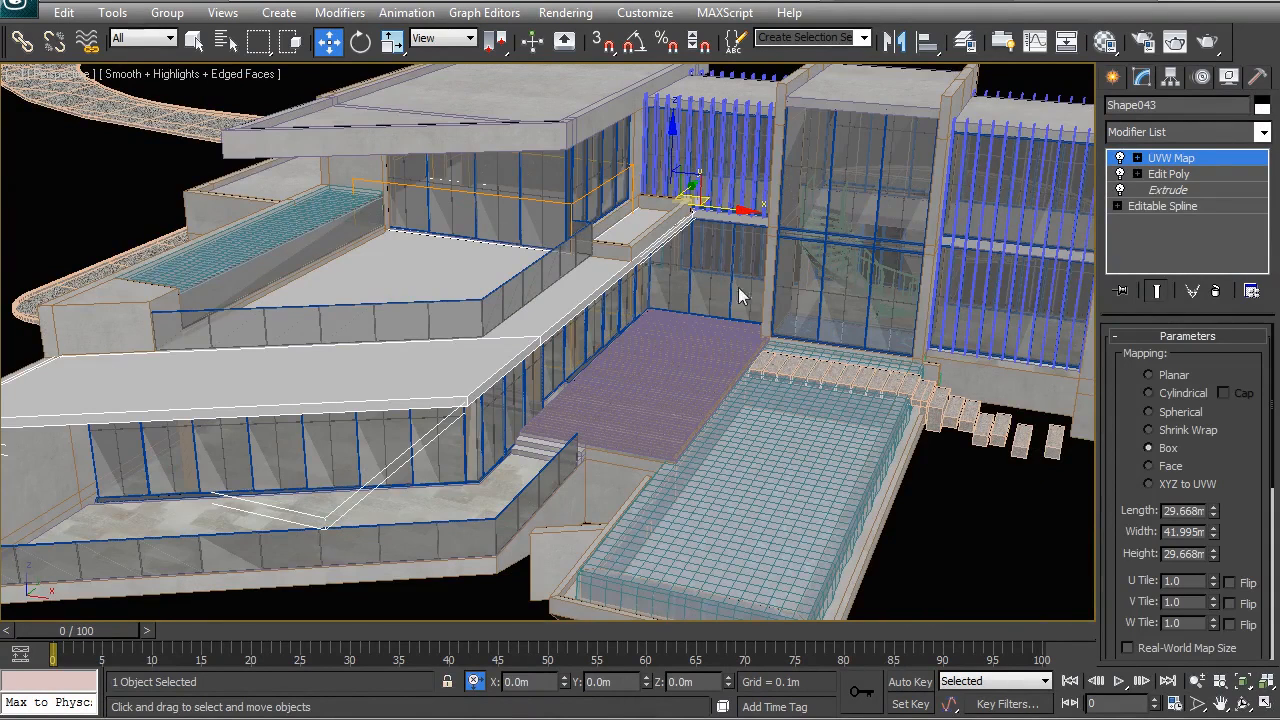
{"action": "middle_click_drag", "start_coordinate": [290, 323], "coordinate": [417, 334], "text": "alt"}
{"action": "left_click", "coordinate": [208, 231]}
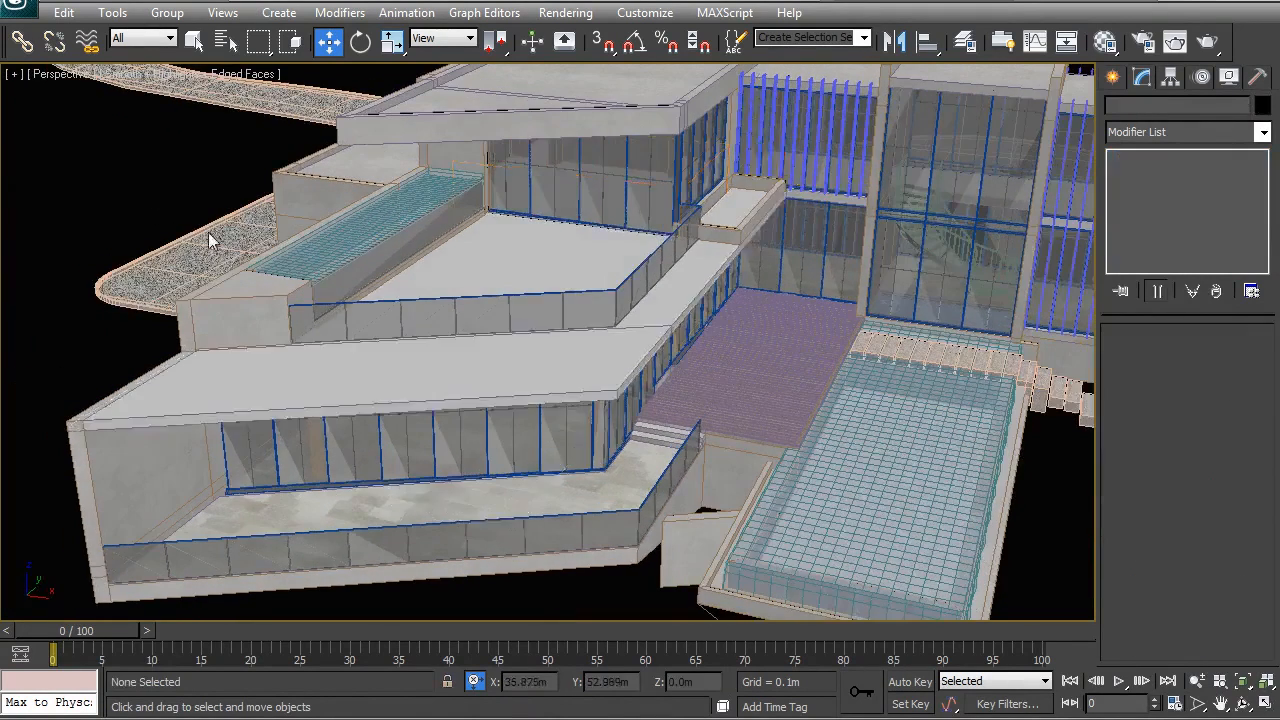
{"action": "scroll", "coordinate": [208, 231], "scroll_direction": "down", "scroll_amount": 3}
{"action": "middle_click_drag", "start_coordinate": [740, 335], "coordinate": [862, 350], "text": "alt"}
{"action": "scroll", "coordinate": [694, 349], "scroll_direction": "up", "scroll_amount": 6}
{"action": "key", "text": "F3"}
{"action": "scroll", "coordinate": [660, 366], "scroll_direction": "up", "scroll_amount": 4}
{"action": "left_click", "coordinate": [635, 405]}
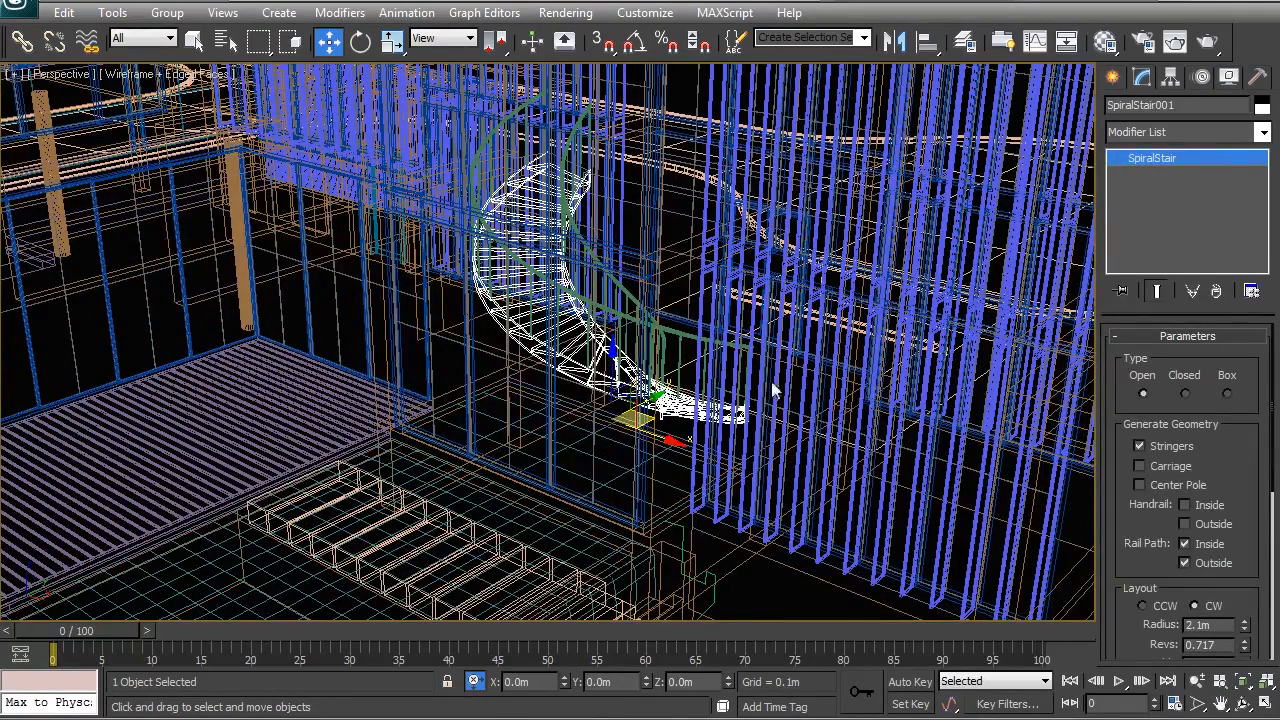
- Add Edit Poly to SpiralStair001 and select its outer stringer as an element
{"action": "middle_click_drag", "start_coordinate": [657, 399], "coordinate": [645, 420]}
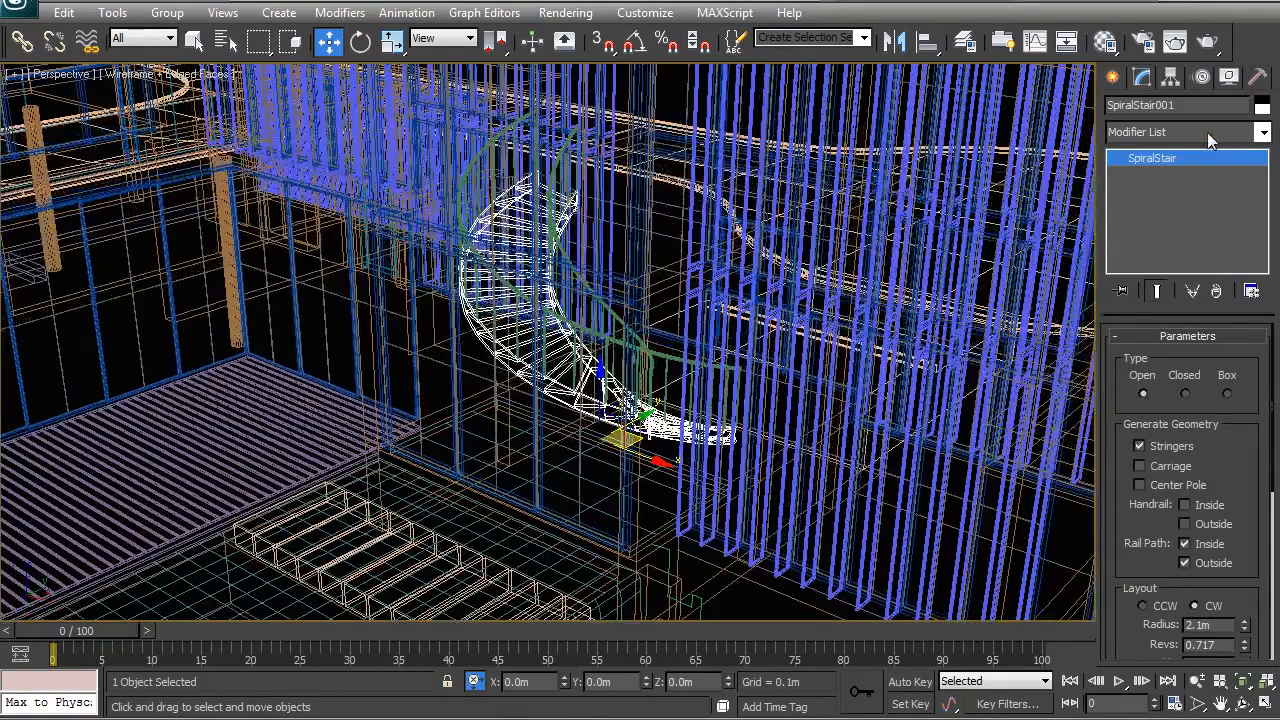
{"action": "left_click", "coordinate": [1207, 132]}
{"action": "key", "text": "e"}
{"action": "left_click", "coordinate": [1150, 203]}
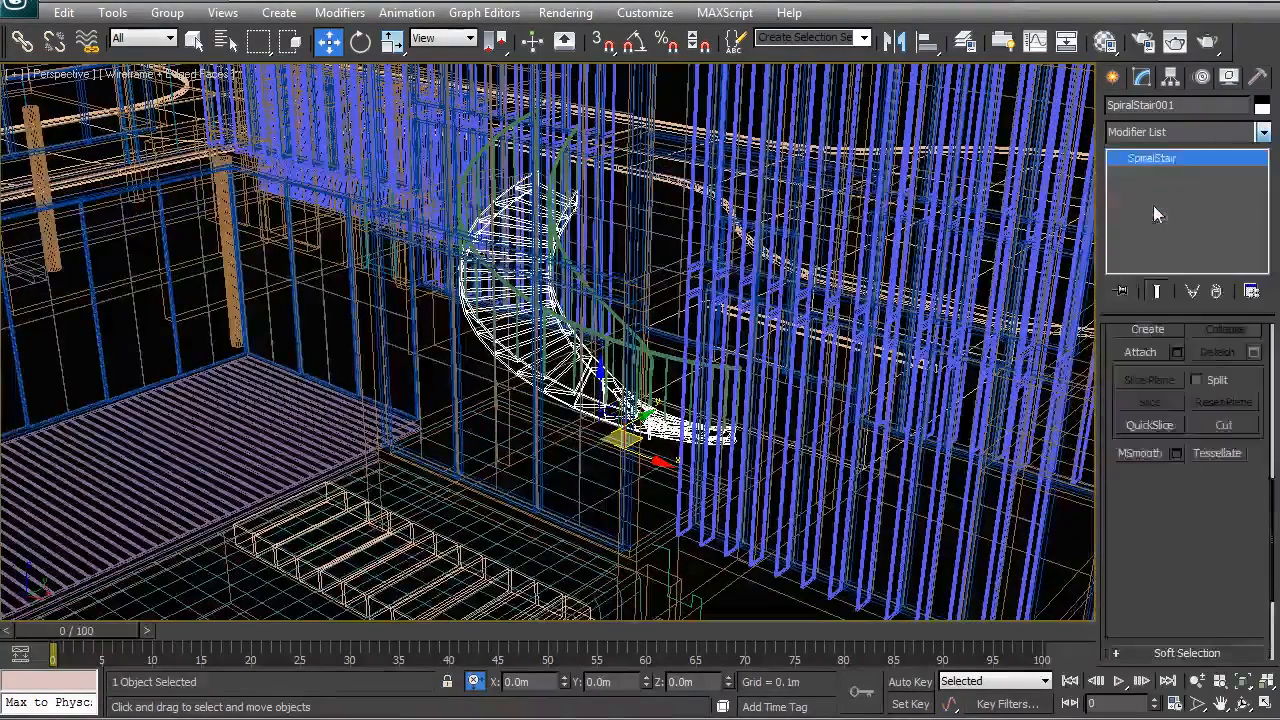
{"action": "left_click", "coordinate": [1208, 421]}
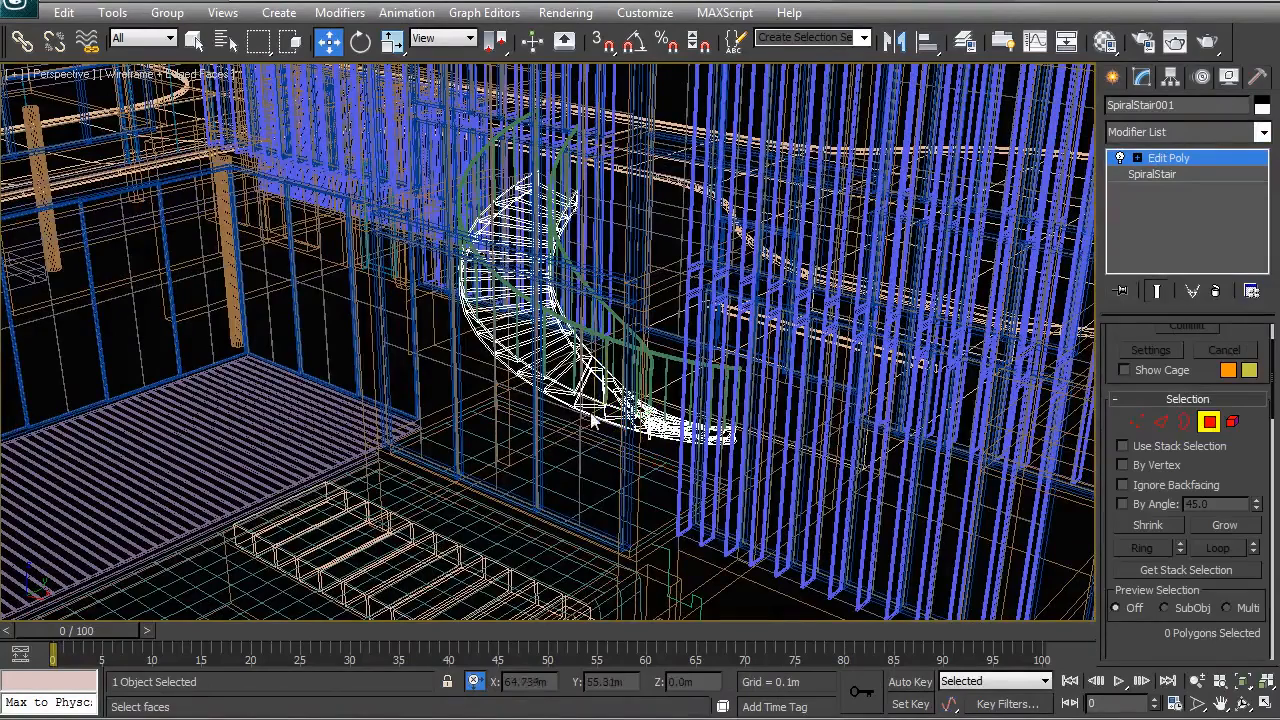
{"action": "left_click", "coordinate": [1232, 421]}
{"action": "left_click", "coordinate": [614, 428]}
- Add the second stringer to the selection and give both stringers material ID 7
{"action": "scroll", "coordinate": [614, 428], "scroll_direction": "up", "scroll_amount": 3}
{"action": "middle_click_drag", "start_coordinate": [612, 426], "coordinate": [466, 457], "text": "alt"}
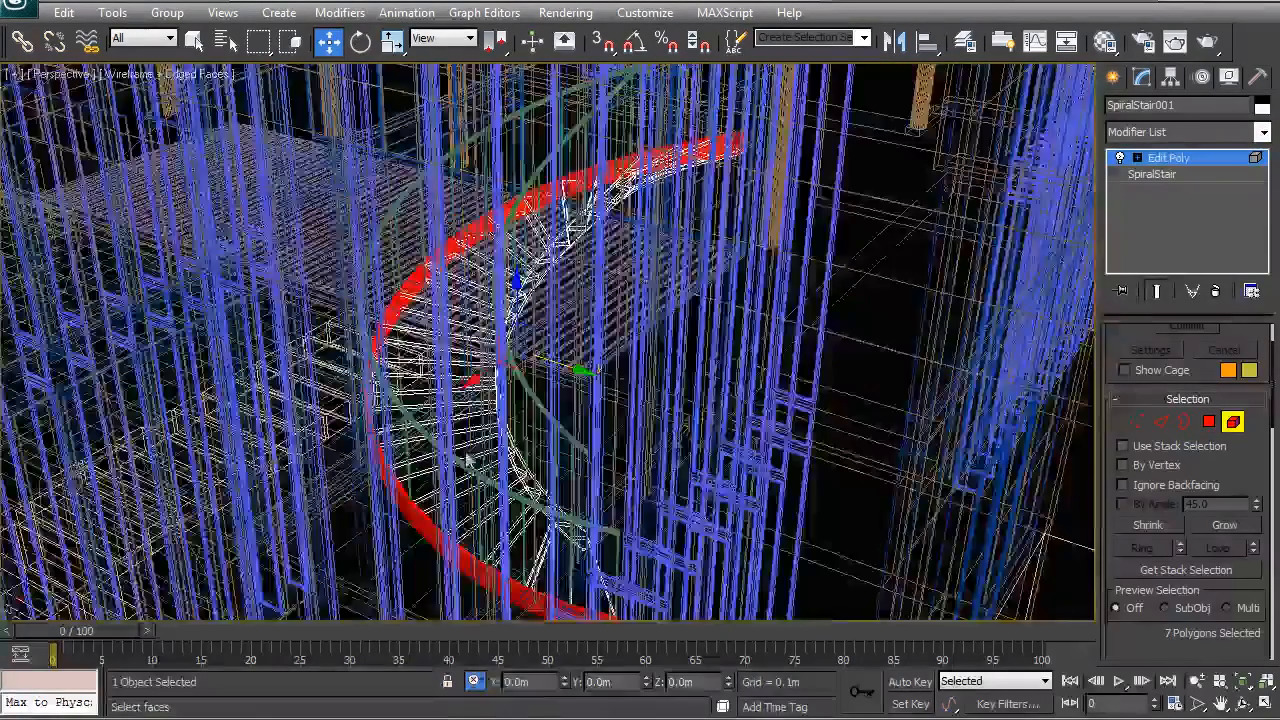
{"action": "scroll", "coordinate": [566, 406], "scroll_direction": "up", "scroll_amount": 5}
{"action": "mouse_move", "coordinate": [566, 406]}
{"action": "middle_mouse_down"}
{"action": "mouse_move", "coordinate": [681, 386]}
{"action": "mouse_move", "coordinate": [629, 415]}
{"action": "mouse_move", "coordinate": [583, 412]}
{"action": "middle_mouse_up"}
{"action": "left_click", "coordinate": [731, 419], "text": "ctrl"}
{"action": "scroll", "coordinate": [730, 419], "scroll_direction": "down", "scroll_amount": 5}
{"action": "left_click", "coordinate": [1210, 422]}
{"action": "left_click_drag", "start_coordinate": [1274, 415], "coordinate": [1249, 637]}
{"action": "left_click_drag", "start_coordinate": [1202, 474], "coordinate": [1187, 474]}
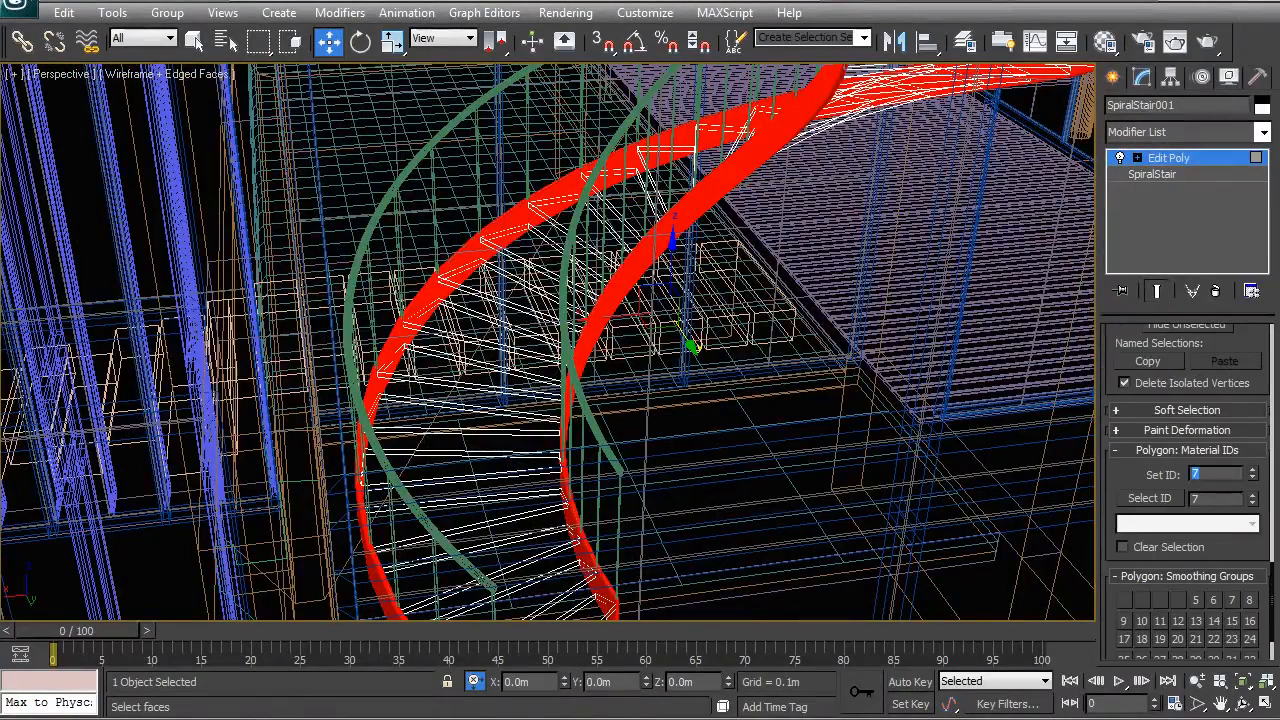
- Select individual tread faces to check their material IDs
{"action": "left_click", "coordinate": [466, 336]}
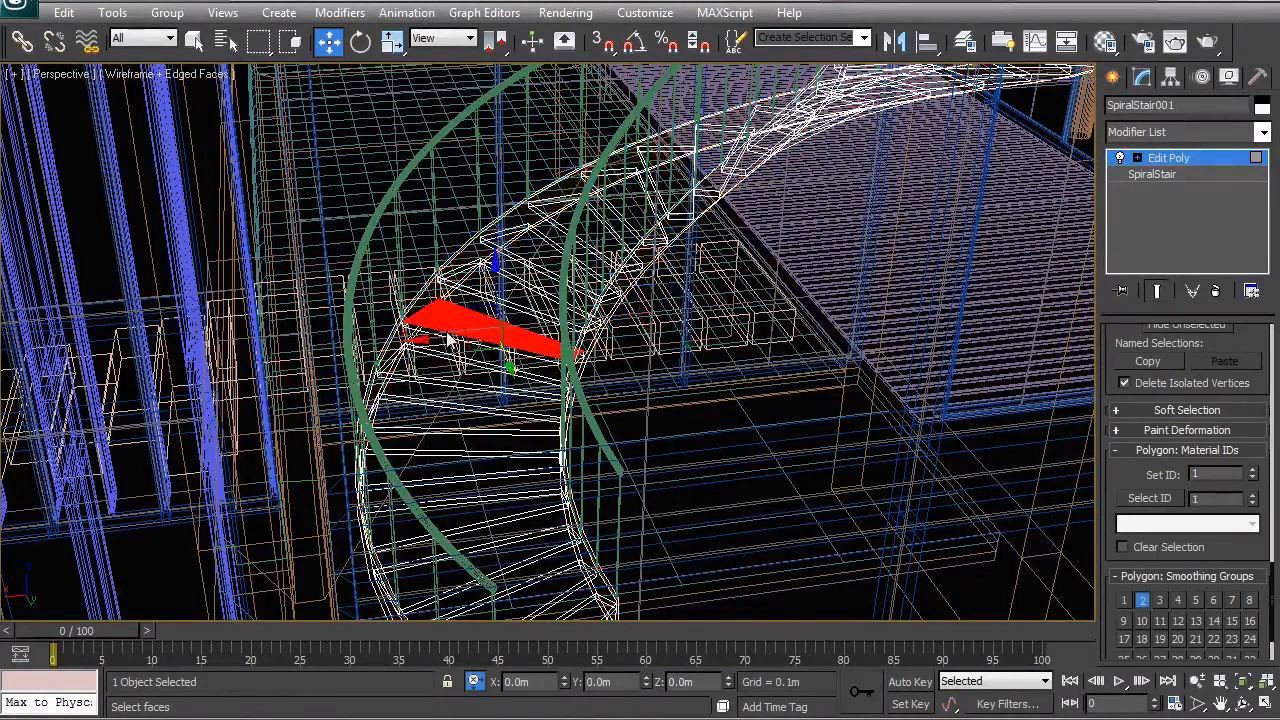
{"action": "scroll", "coordinate": [450, 348], "scroll_direction": "up", "scroll_amount": 5}
{"action": "left_click", "coordinate": [503, 376]}
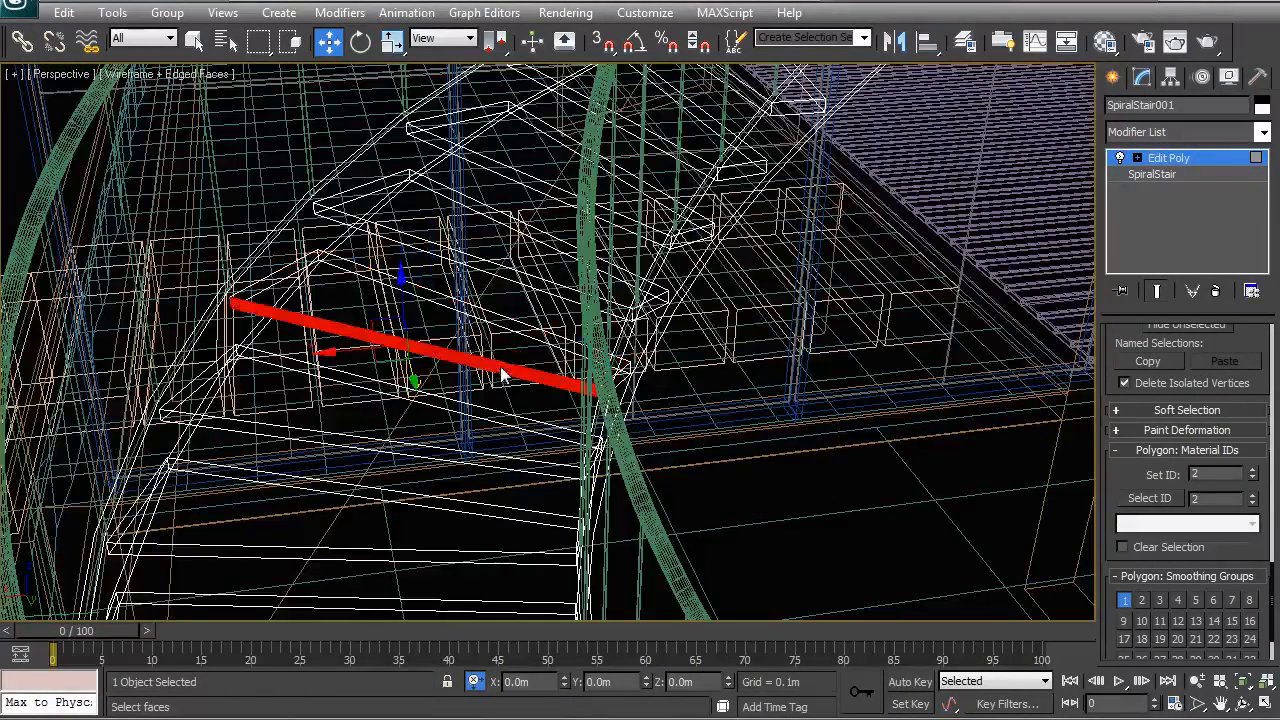
{"action": "left_click", "coordinate": [534, 346]}
{"action": "left_click", "coordinate": [536, 345]}
{"action": "middle_click_drag", "start_coordinate": [378, 334], "coordinate": [424, 352], "text": "alt"}
{"action": "scroll", "coordinate": [429, 347], "scroll_direction": "up", "scroll_amount": 4}
{"action": "left_click", "coordinate": [424, 349]}
{"action": "middle_click_drag", "start_coordinate": [531, 400], "coordinate": [485, 375], "text": "alt"}
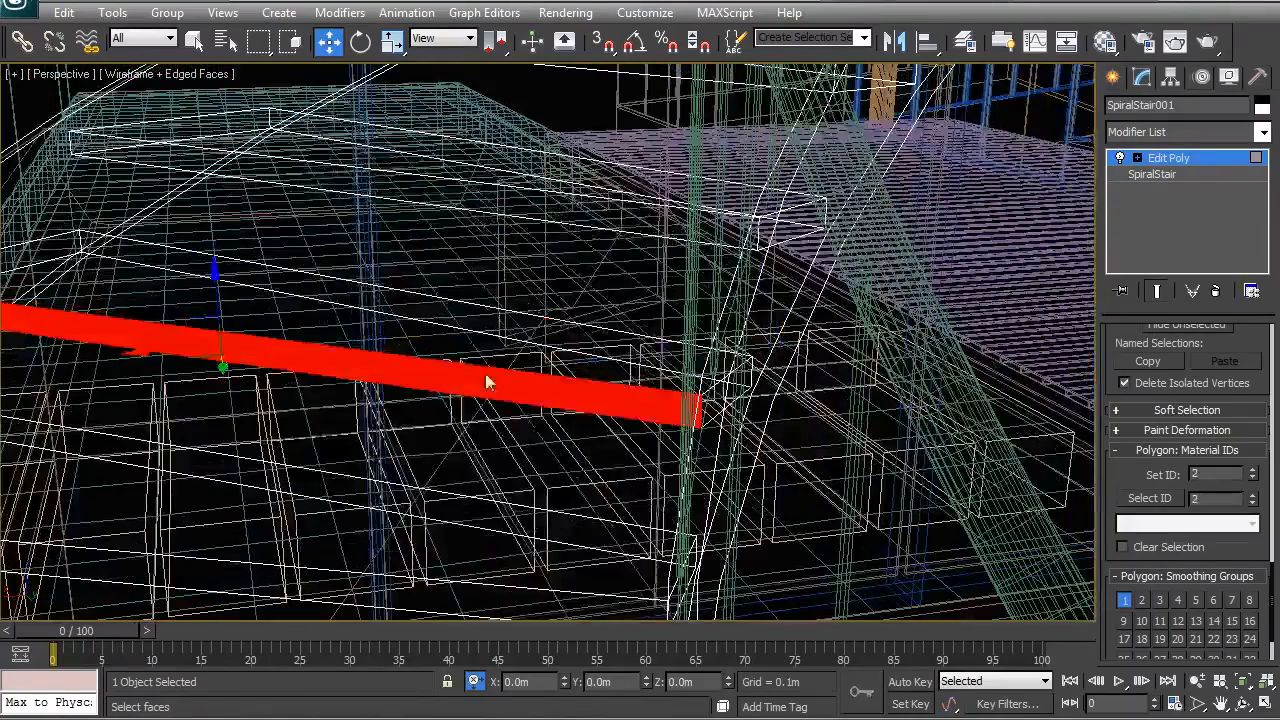
{"action": "right_click", "coordinate": [485, 373]}
{"action": "left_click", "coordinate": [463, 352]}
{"action": "scroll", "coordinate": [482, 373], "scroll_direction": "down", "scroll_amount": 3}
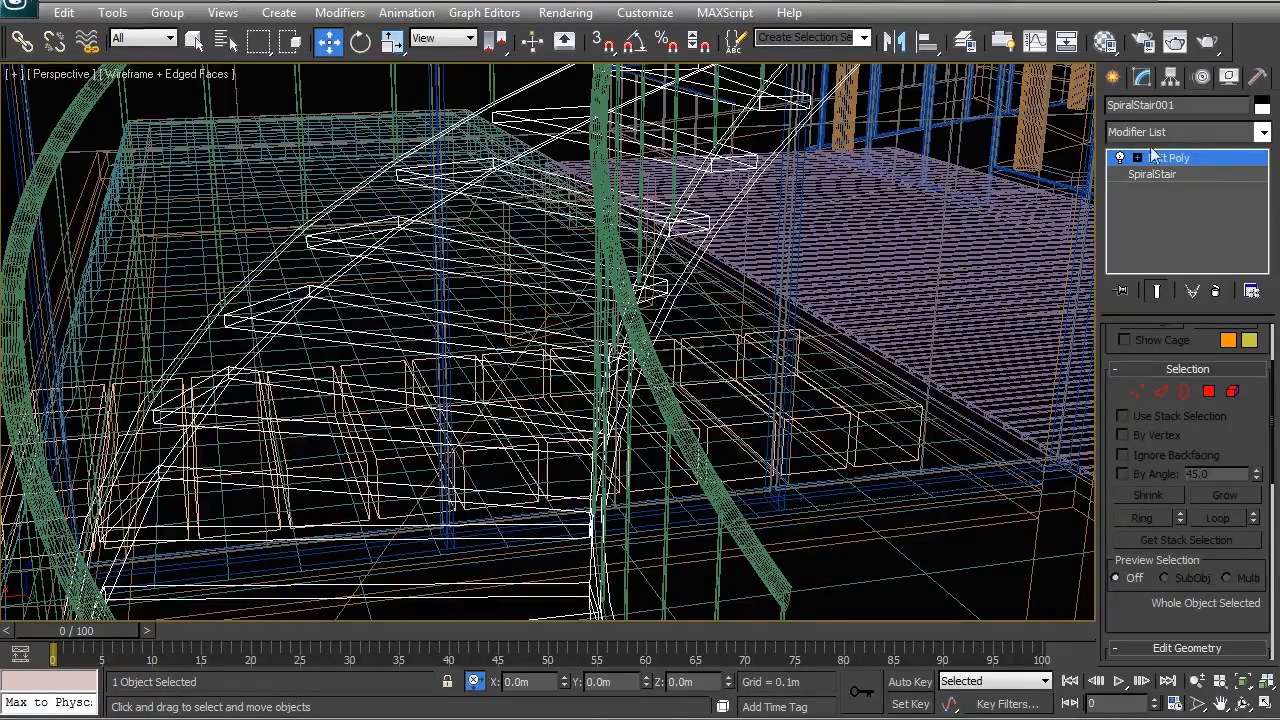
- Check a whole tread element's ID, then orbit out and select the pivot door
{"action": "left_click", "coordinate": [1230, 392]}
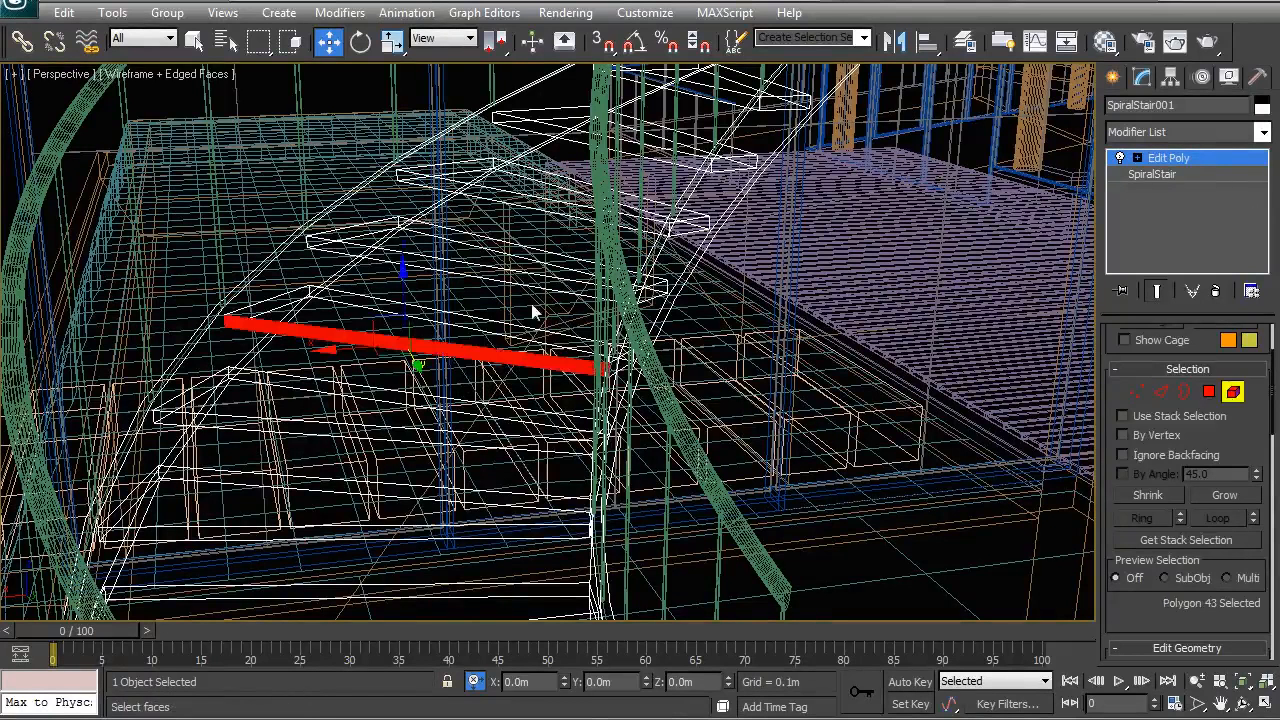
{"action": "right_click", "coordinate": [531, 309]}
{"action": "left_click", "coordinate": [520, 300]}
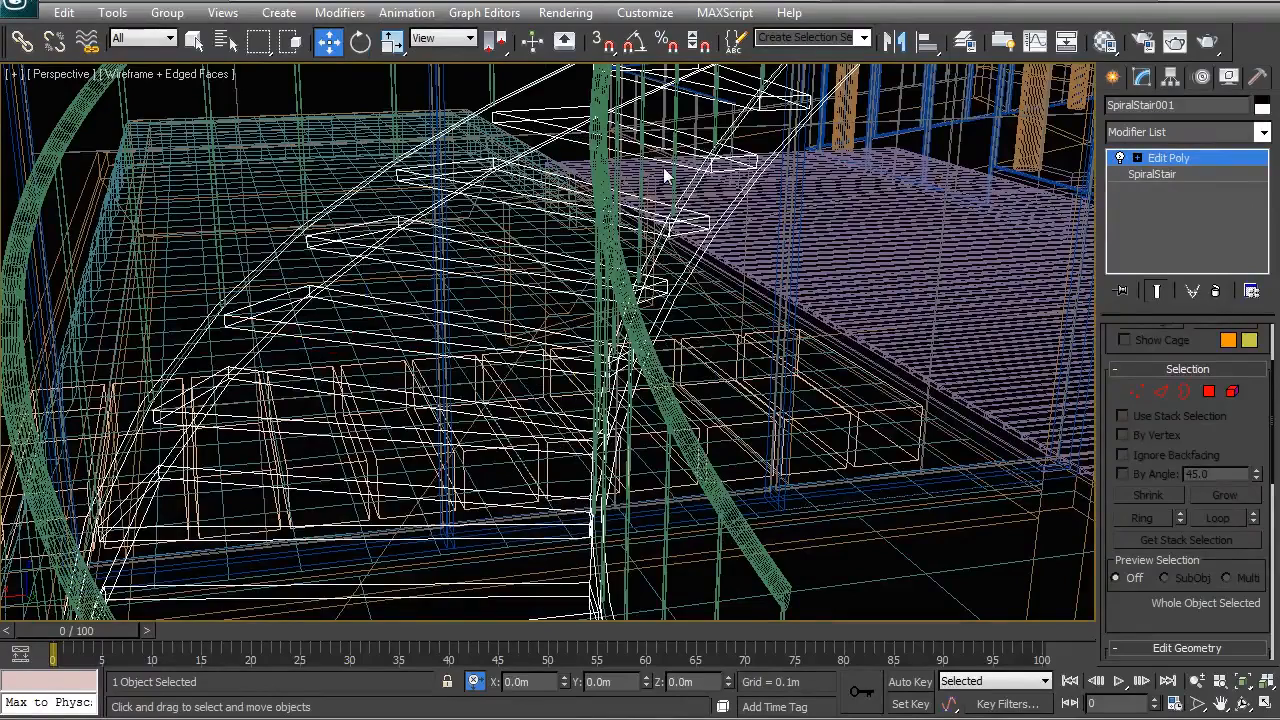
{"action": "scroll", "coordinate": [491, 386], "scroll_direction": "down", "scroll_amount": 2}
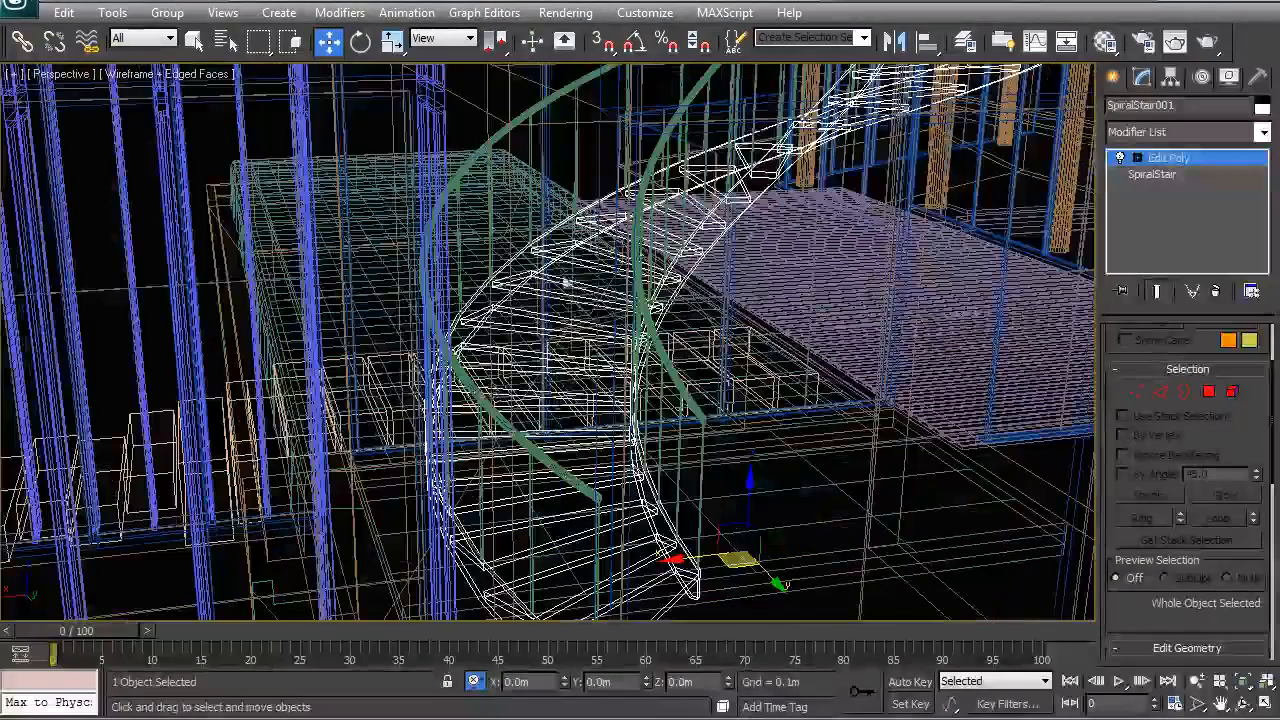
{"action": "middle_click_drag", "start_coordinate": [793, 268], "coordinate": [649, 306], "text": "alt"}
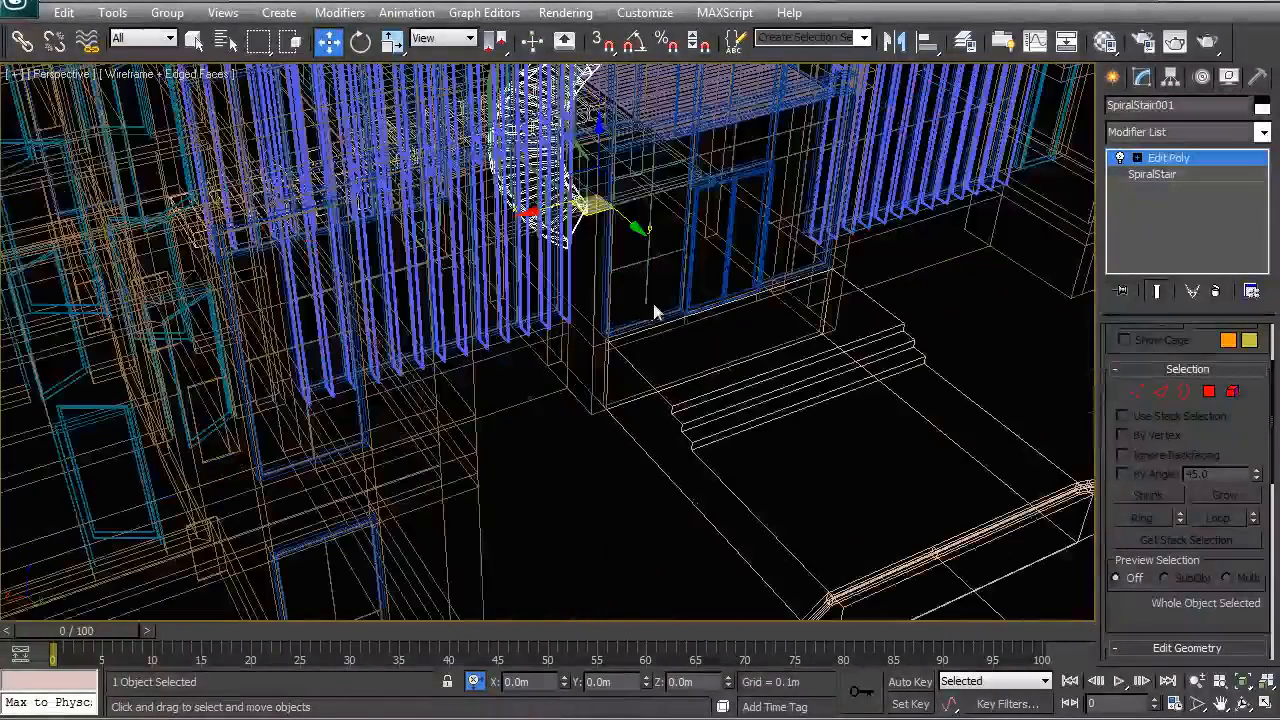
{"action": "left_click", "coordinate": [690, 255]}
- Isolate PivotDoor001 in a shaded view and add an Edit Poly modifier
{"action": "right_click", "coordinate": [686, 251]}
{"action": "left_click", "coordinate": [714, 98]}
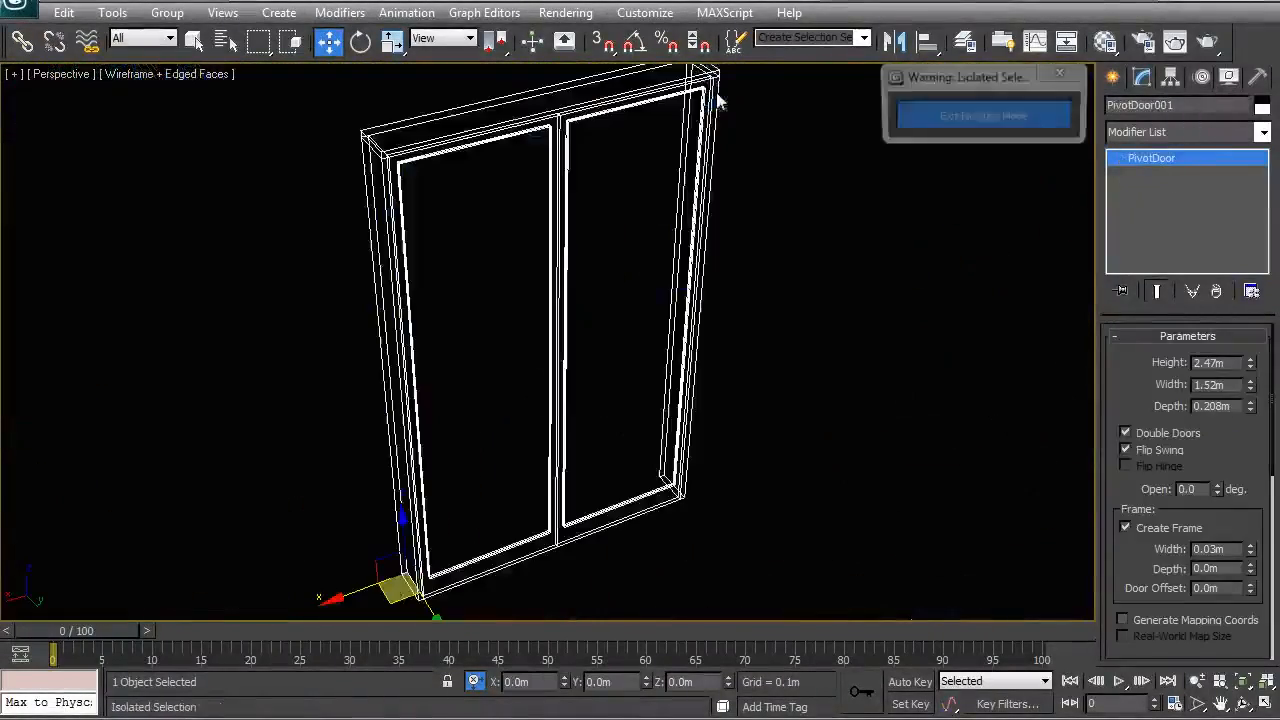
{"action": "mouse_move", "coordinate": [825, 285]}
{"action": "middle_mouse_down", "text": "alt"}
{"action": "mouse_move", "coordinate": [603, 363]}
{"action": "mouse_move", "coordinate": [563, 351]}
{"action": "mouse_move", "coordinate": [735, 355]}
{"action": "middle_mouse_up", "text": "alt"}
{"action": "key", "text": "F3"}
{"action": "left_click", "coordinate": [1170, 132]}
{"action": "scroll", "coordinate": [1171, 160], "scroll_direction": "down", "scroll_amount": 5}
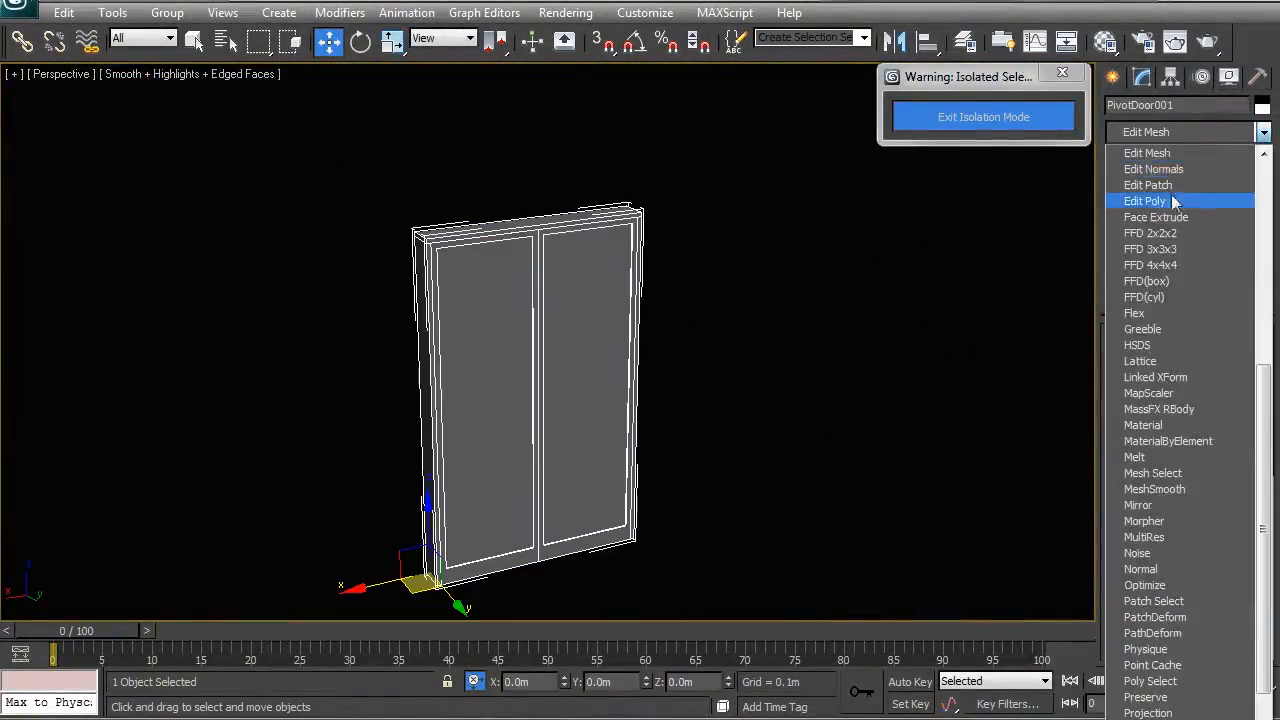
{"action": "left_click", "coordinate": [1172, 180]}
- Select the door's large face and edge strips to check material IDs 1, 3, 4 and 5
{"action": "left_click", "coordinate": [1209, 391]}
{"action": "scroll", "coordinate": [625, 365], "scroll_direction": "up", "scroll_amount": 5}
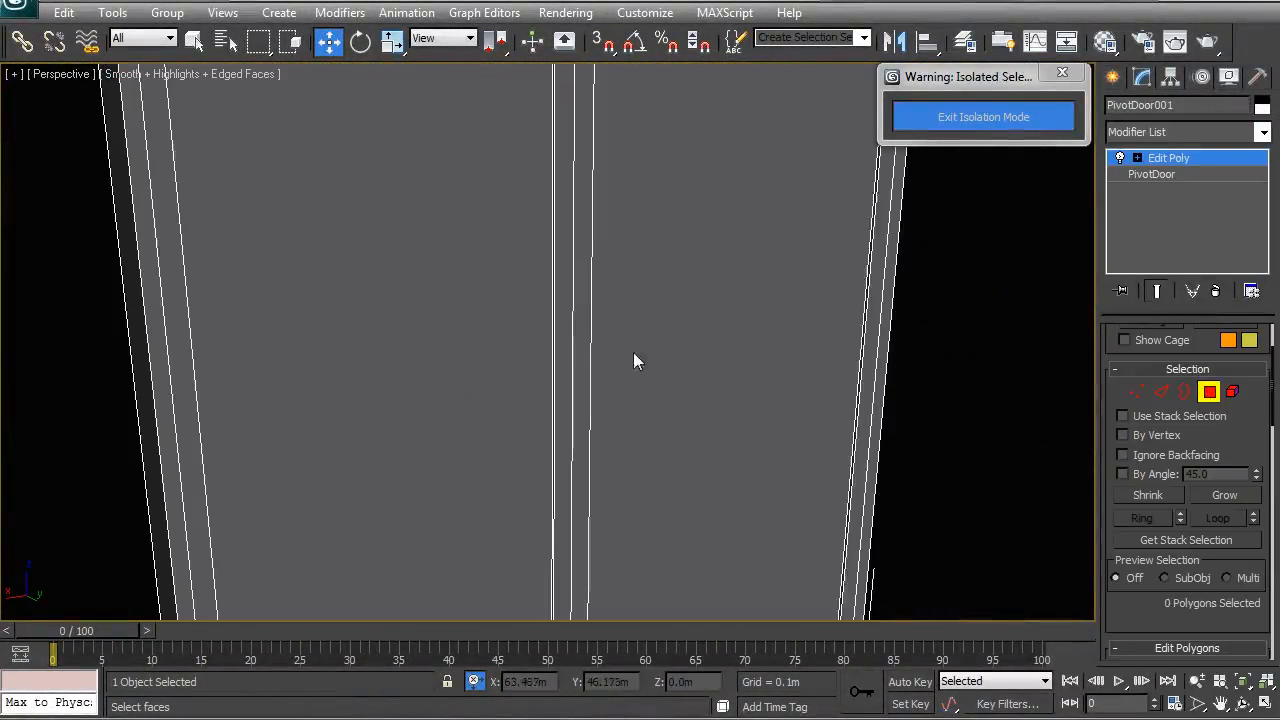
{"action": "left_click", "coordinate": [836, 347]}
{"action": "left_click_drag", "start_coordinate": [1270, 388], "coordinate": [1254, 568]}
{"action": "scroll", "coordinate": [1254, 568], "scroll_direction": "down", "scroll_amount": 5}
{"action": "left_click", "coordinate": [866, 440]}
{"action": "left_click", "coordinate": [876, 441]}
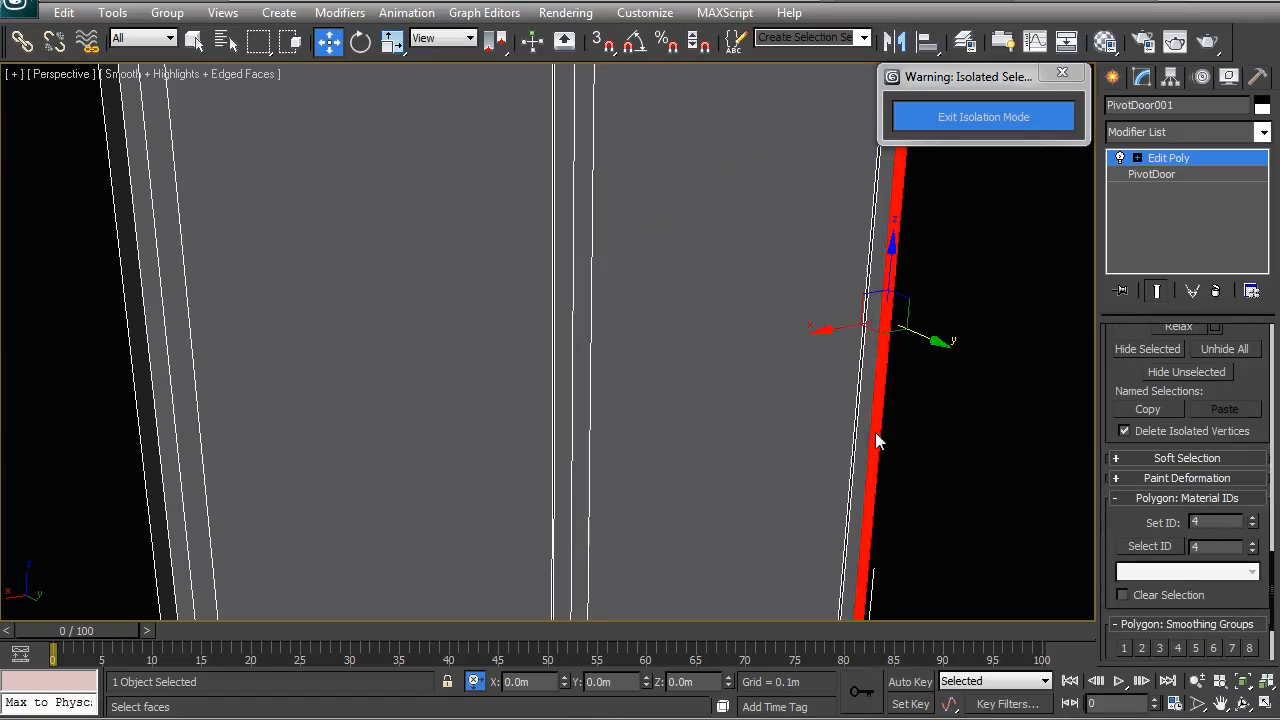
{"action": "left_click", "coordinate": [554, 466]}
{"action": "left_click", "coordinate": [554, 466]}
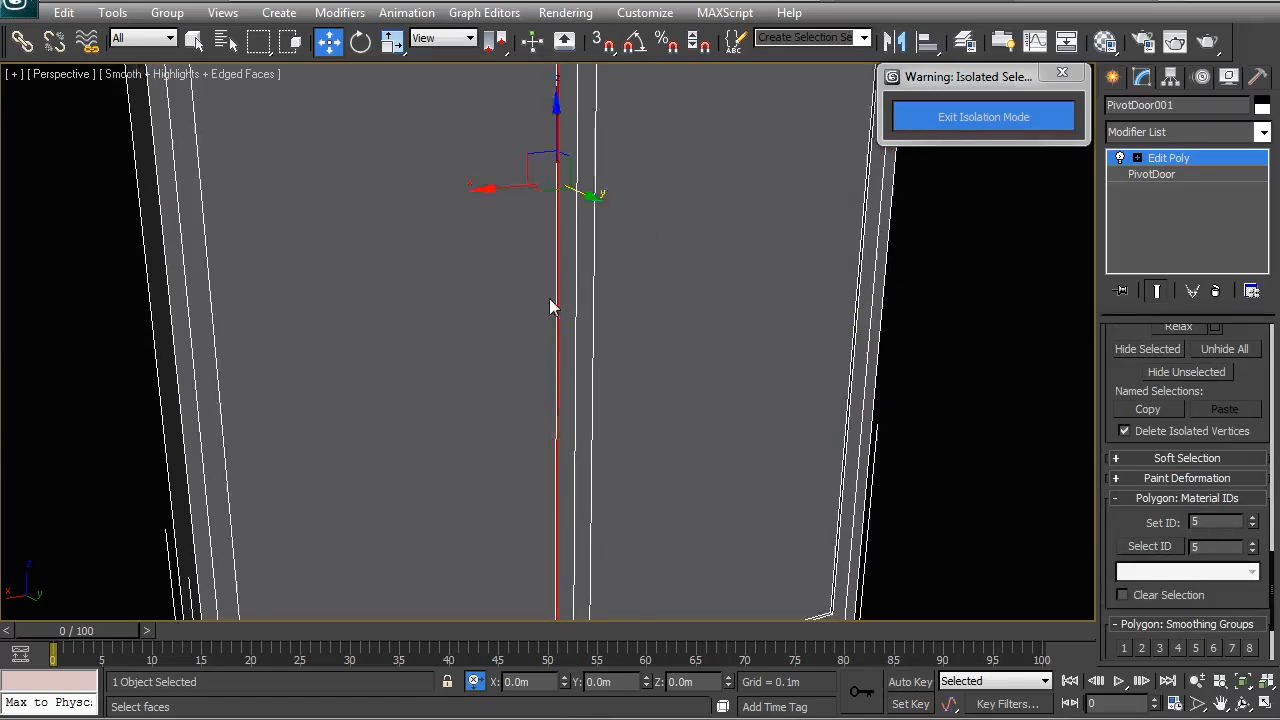
- Return the door's Edit Poly to Top-level from the quad menu
{"action": "middle_click_drag", "start_coordinate": [549, 307], "coordinate": [557, 422], "text": "alt"}
{"action": "scroll", "coordinate": [591, 383], "scroll_direction": "down", "scroll_amount": 5}
{"action": "right_click", "coordinate": [569, 320]}
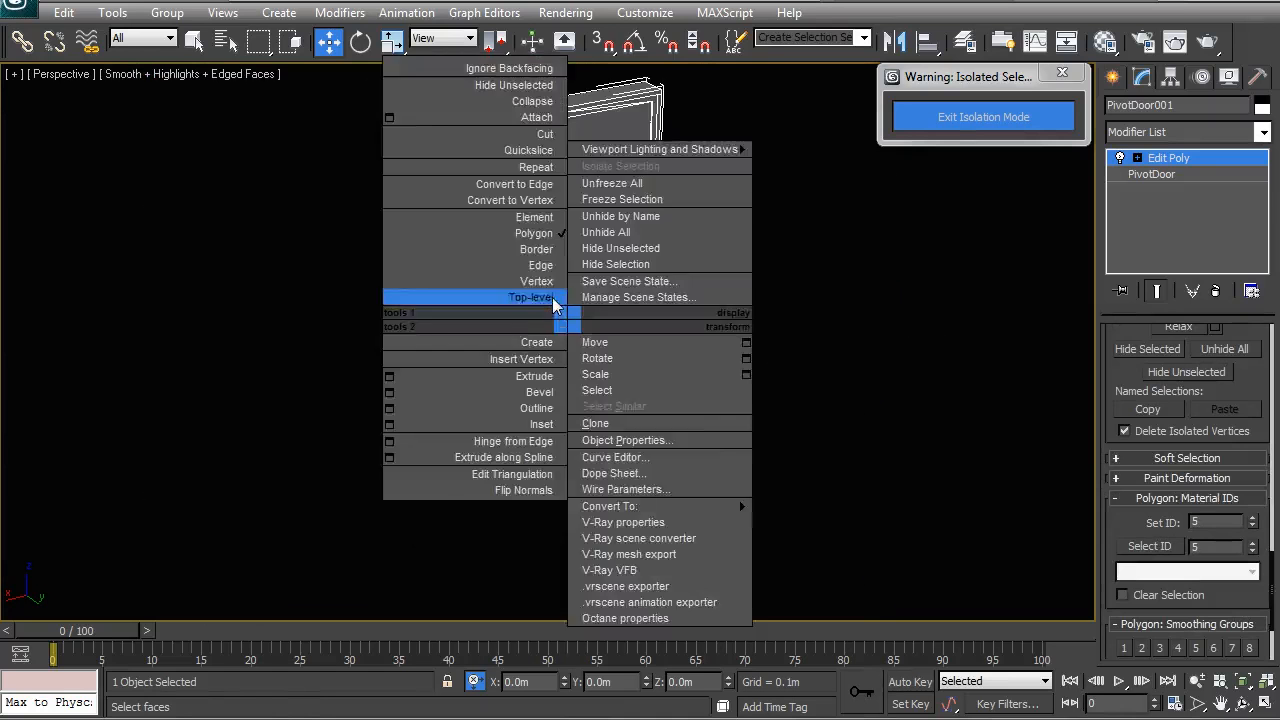
{"action": "left_click", "coordinate": [553, 299]}
{"action": "middle_click_drag", "start_coordinate": [576, 249], "coordinate": [578, 335]}
- Turn an unused Material Editor slot into a Multi/Sub-Object material, discarding the old material
{"action": "key", "text": "m"}
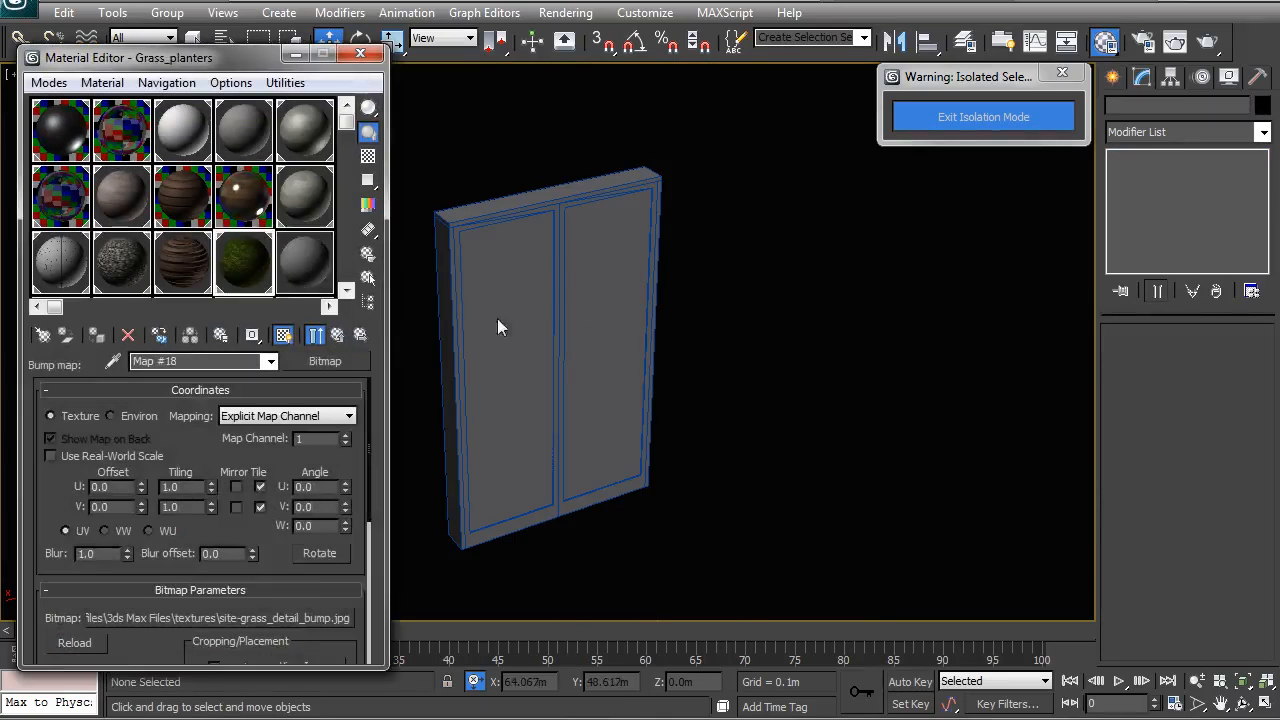
{"action": "left_click", "coordinate": [307, 265]}
{"action": "left_click", "coordinate": [325, 361]}
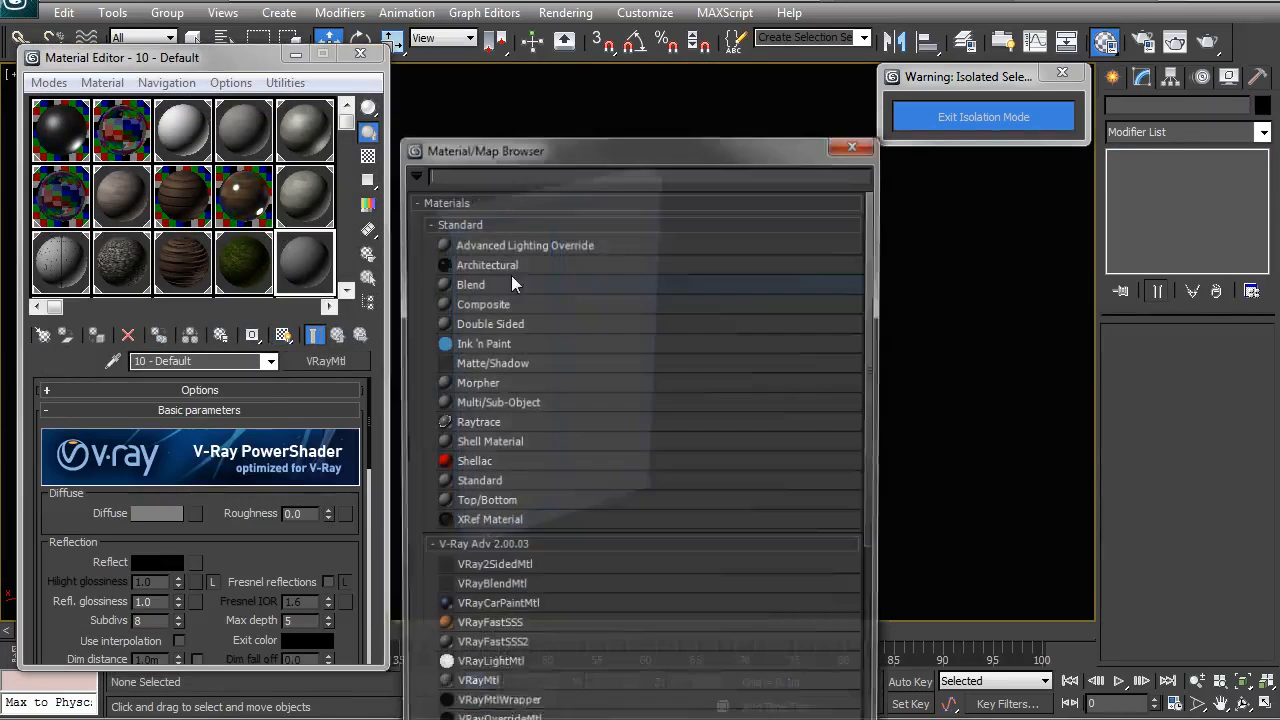
{"action": "double_click", "coordinate": [488, 403]}
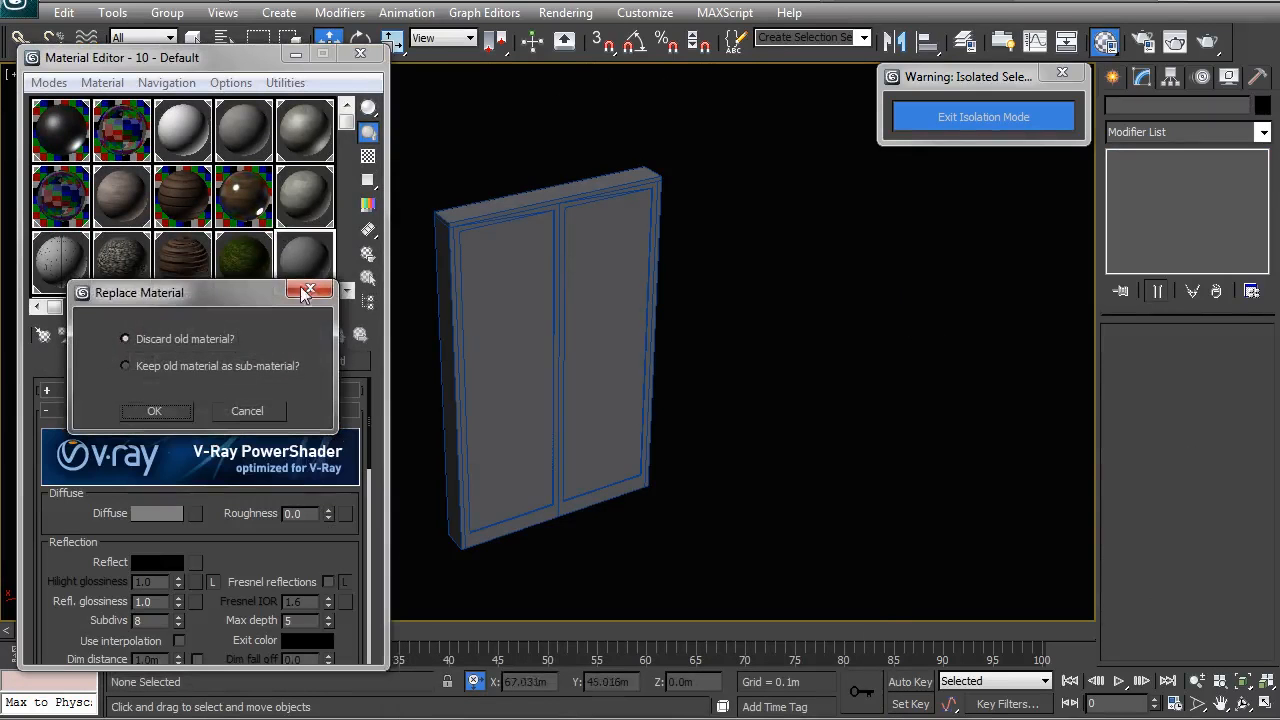
{"action": "left_click", "coordinate": [150, 411]}
- Select the door and pick its two glass panels as elements in Edit Poly
{"action": "scroll", "coordinate": [368, 455], "scroll_direction": "down", "scroll_amount": 1}
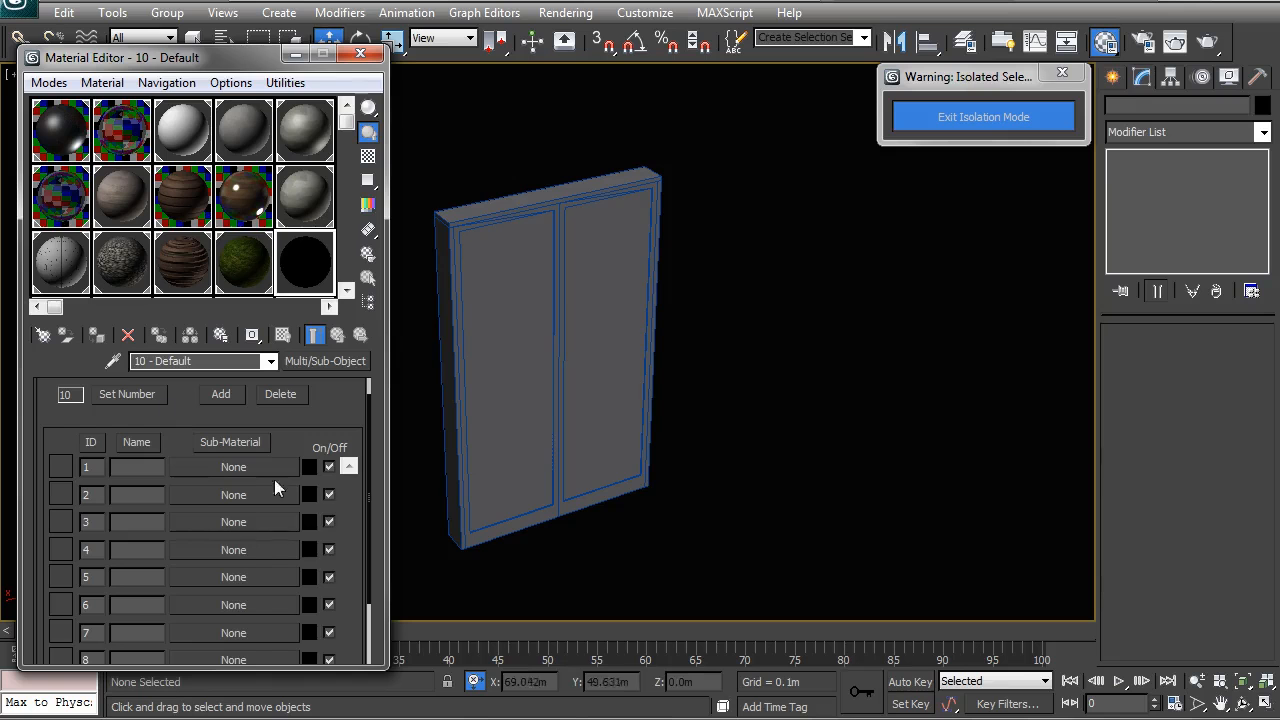
{"action": "middle_click_drag", "start_coordinate": [538, 357], "coordinate": [571, 372]}
{"action": "left_click", "coordinate": [571, 372]}
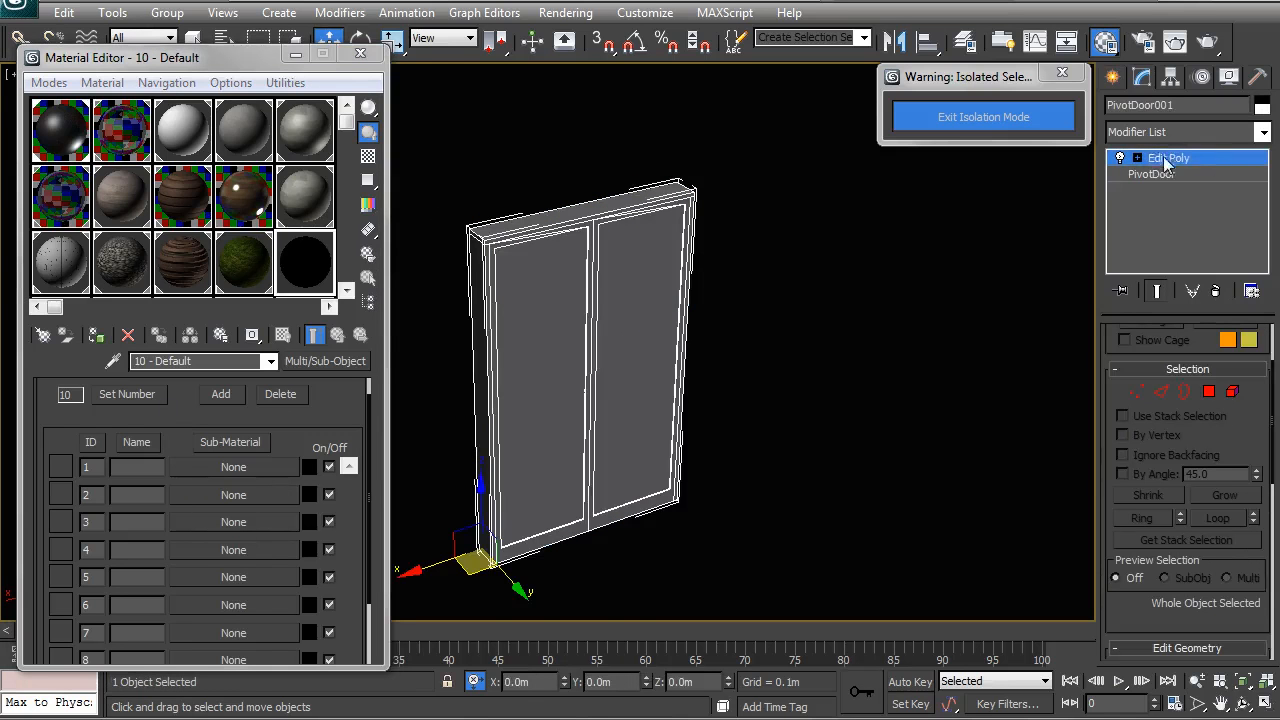
{"action": "left_click", "coordinate": [1232, 392]}
{"action": "left_click", "coordinate": [603, 213]}
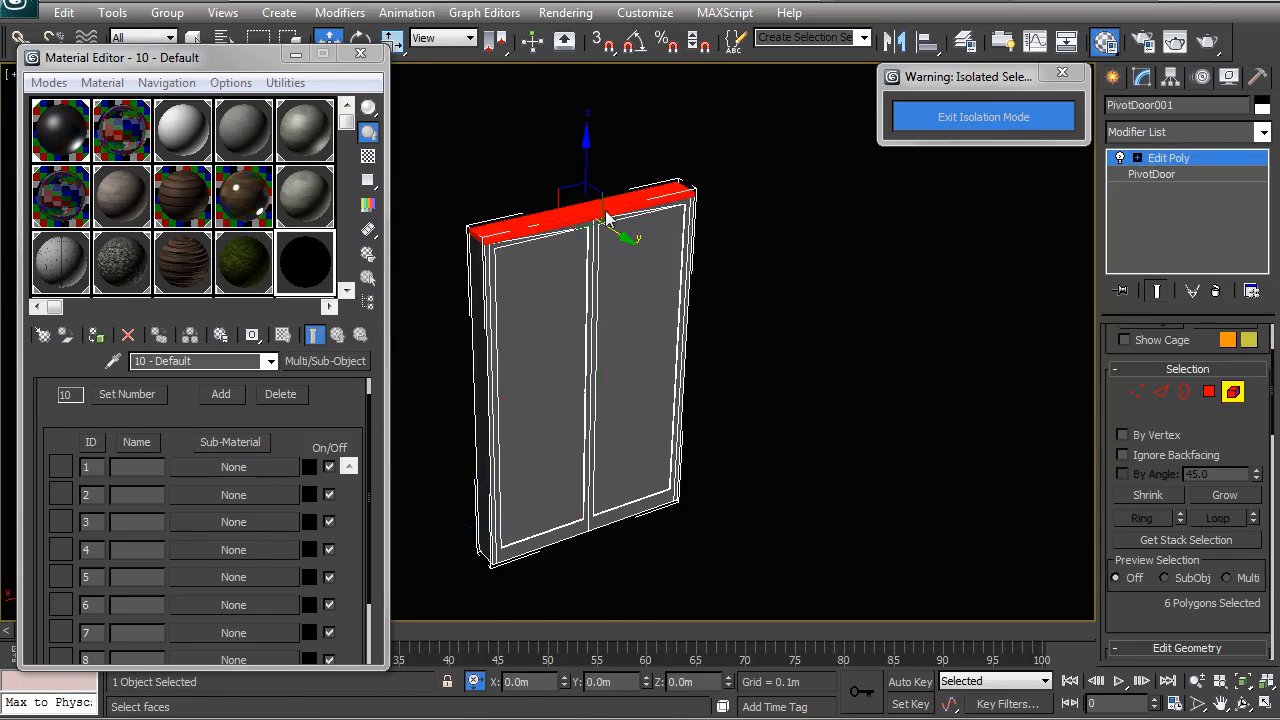
{"action": "left_click", "coordinate": [595, 250], "text": "ctrl"}
{"action": "left_click", "coordinate": [591, 262]}
{"action": "left_click", "coordinate": [652, 283], "text": "ctrl"}
{"action": "middle_click_drag", "start_coordinate": [652, 283], "coordinate": [660, 330], "text": "alt"}
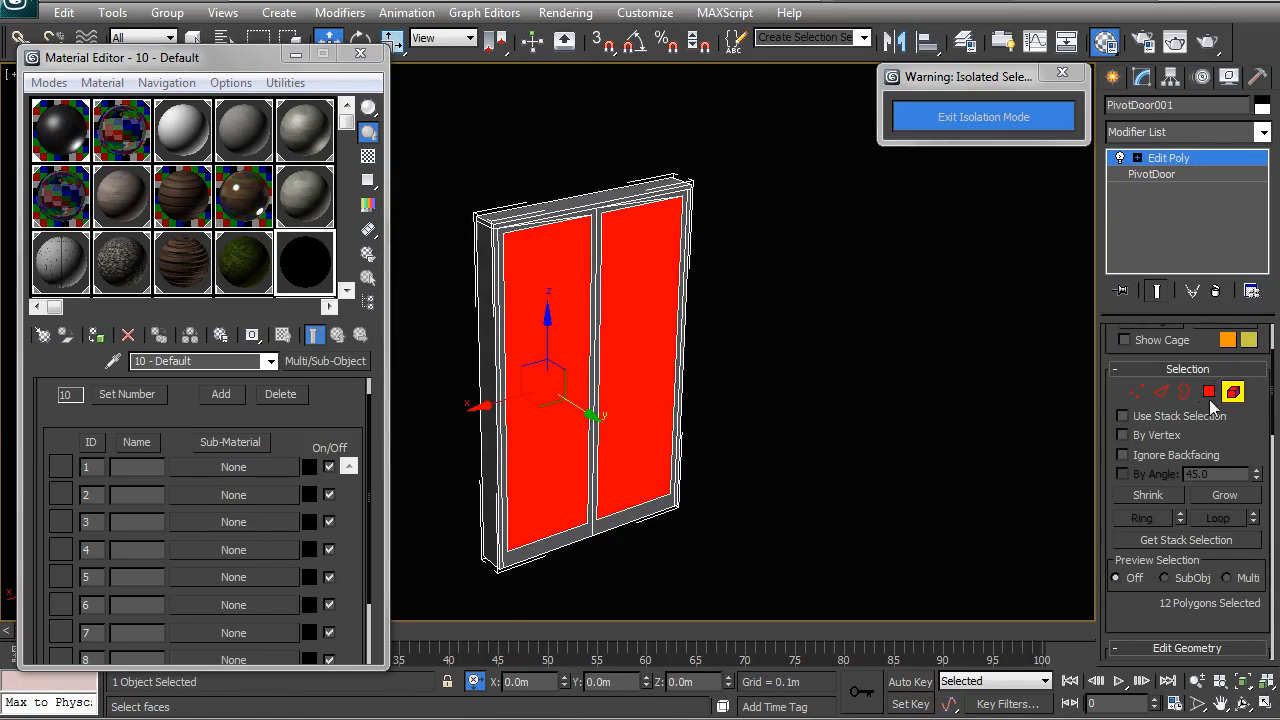
- Give the panels material ID 2, invert the selection to the frame, then return to top level
{"action": "left_click", "coordinate": [1209, 392]}
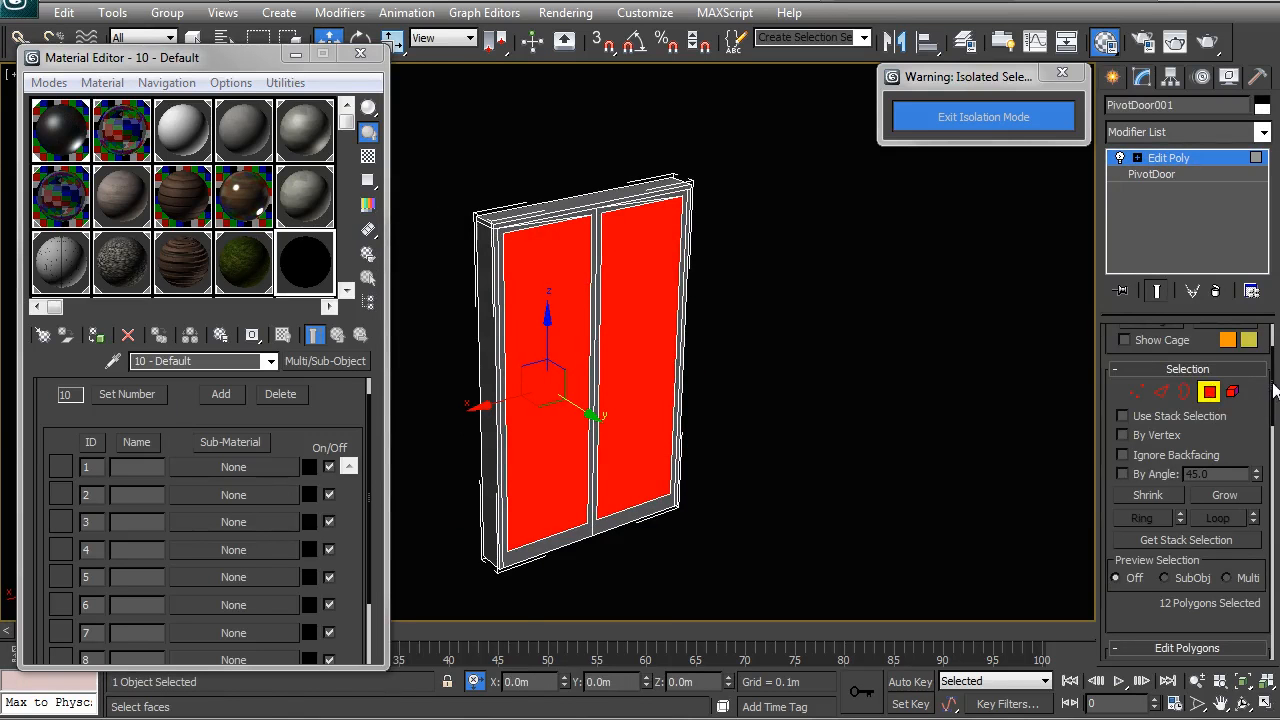
{"action": "scroll", "coordinate": [1203, 520], "scroll_direction": "down", "scroll_amount": 10}
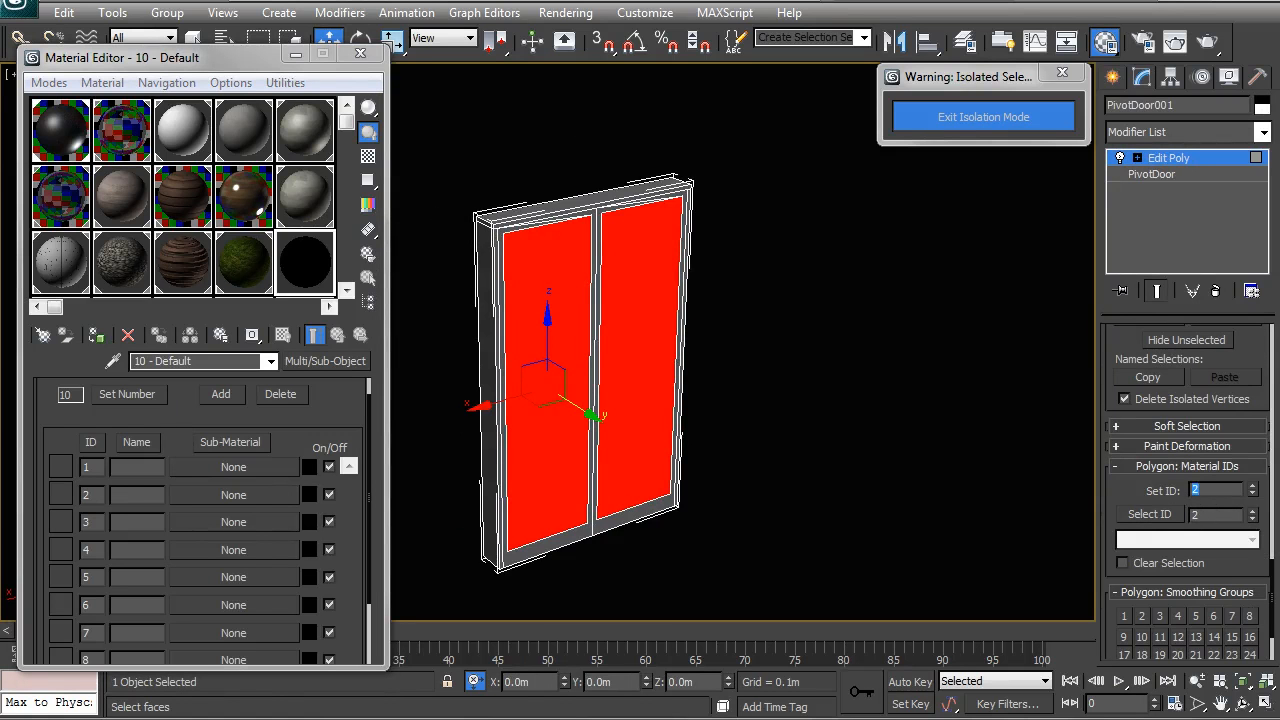
{"action": "middle_click_drag", "start_coordinate": [834, 200], "coordinate": [749, 277], "text": "alt"}
{"action": "key", "text": "ctrl+i"}
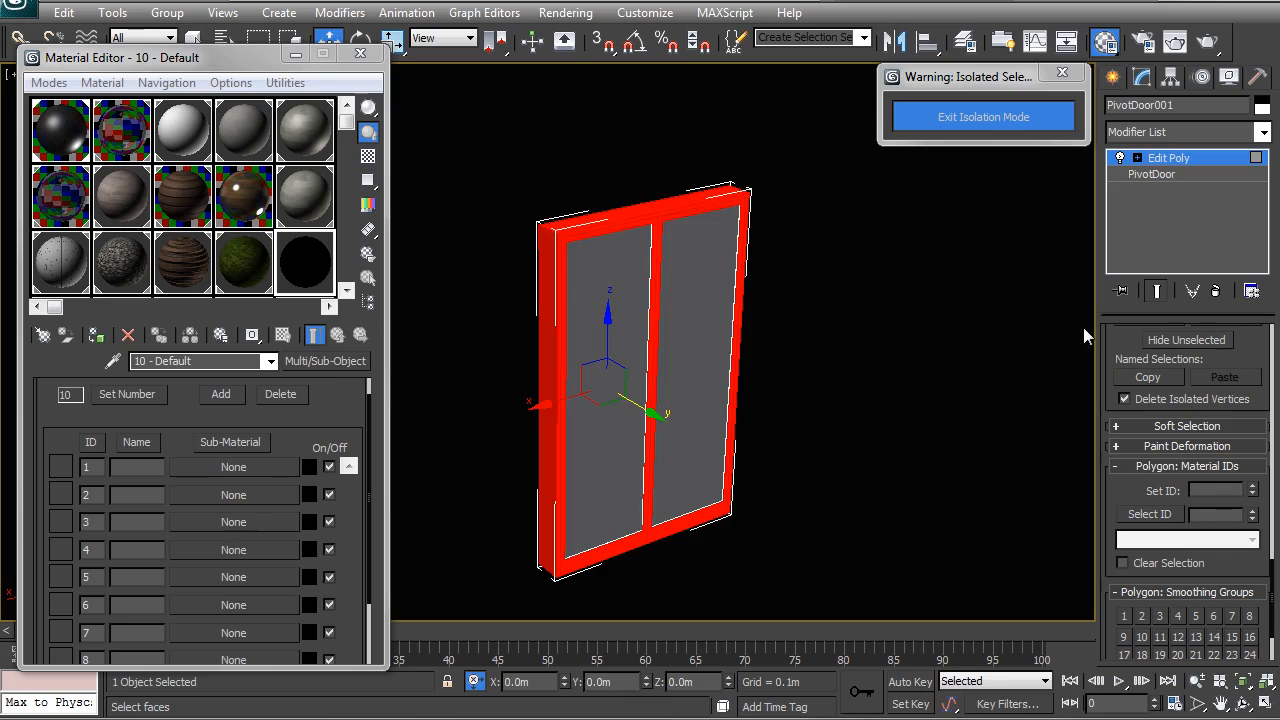
{"action": "left_click", "coordinate": [1194, 491]}
{"action": "right_click", "coordinate": [700, 345]}
{"action": "left_click", "coordinate": [691, 339]}
- Load the Screen Multi material and copy the Glass material into its Infill slot
{"action": "left_click", "coordinate": [487, 287]}
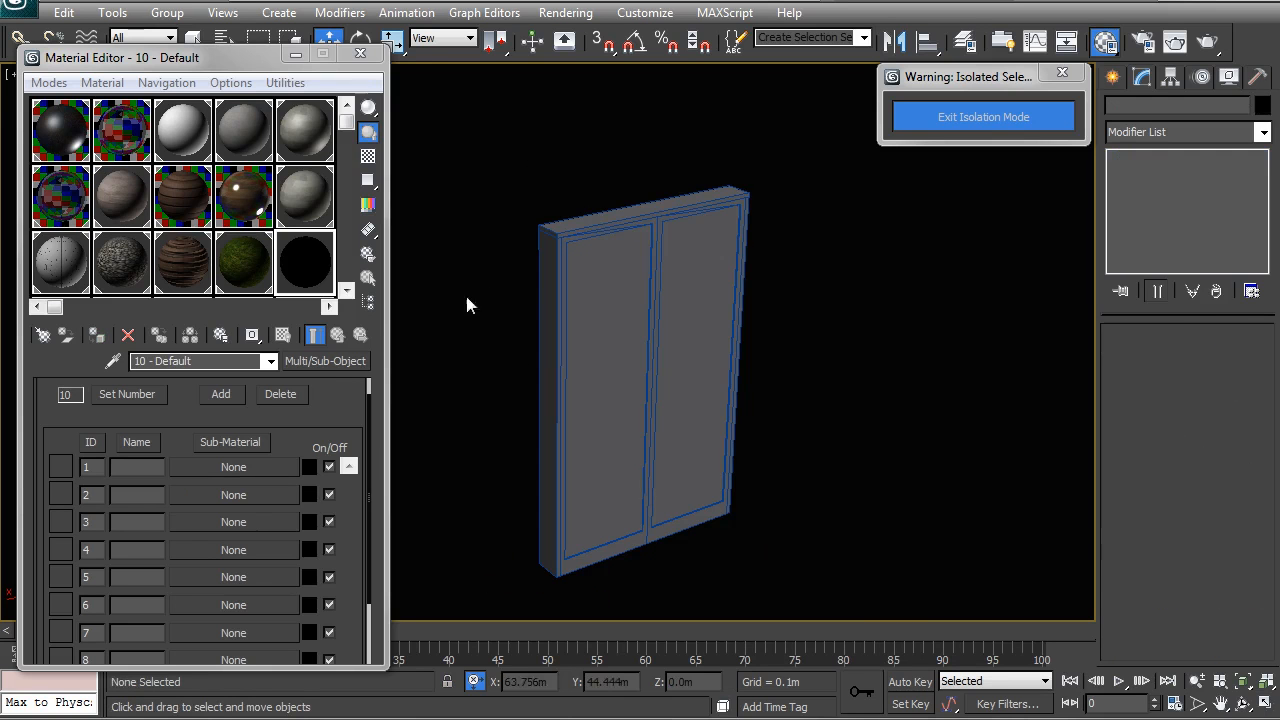
{"action": "left_click", "coordinate": [192, 265]}
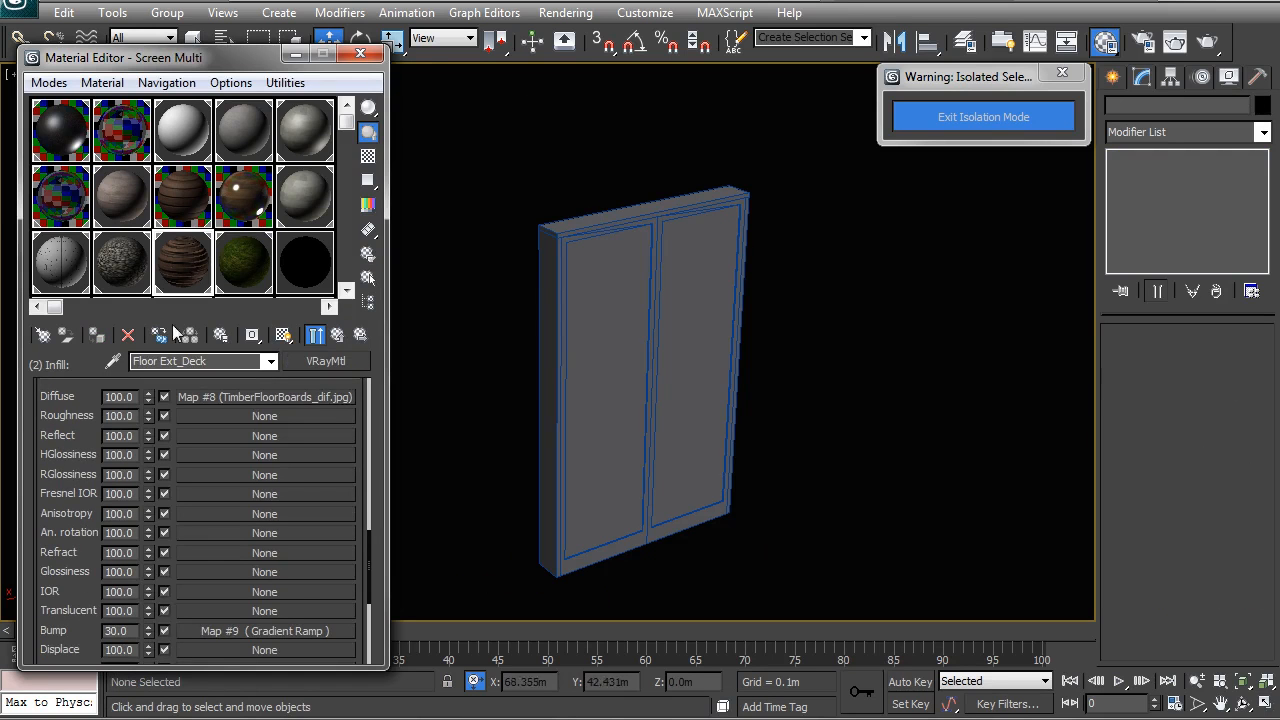
{"action": "left_click", "coordinate": [300, 263]}
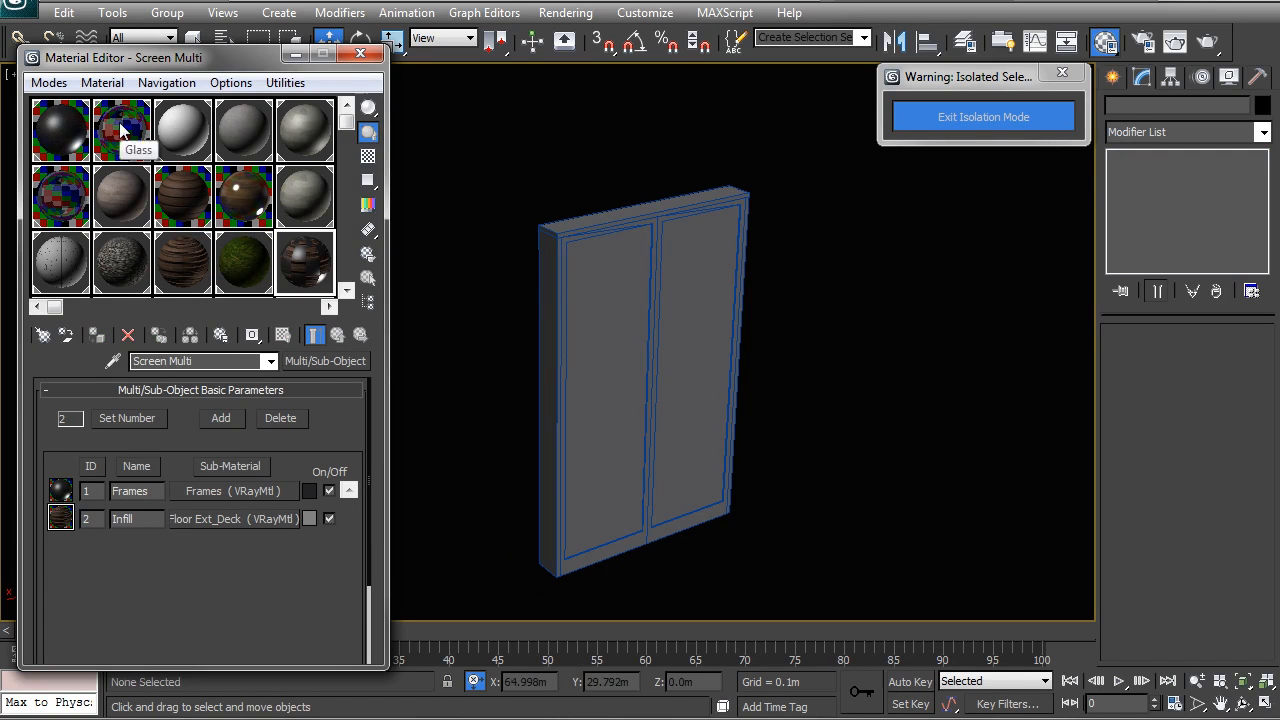
{"action": "left_click_drag", "start_coordinate": [188, 519], "coordinate": [189, 515]}
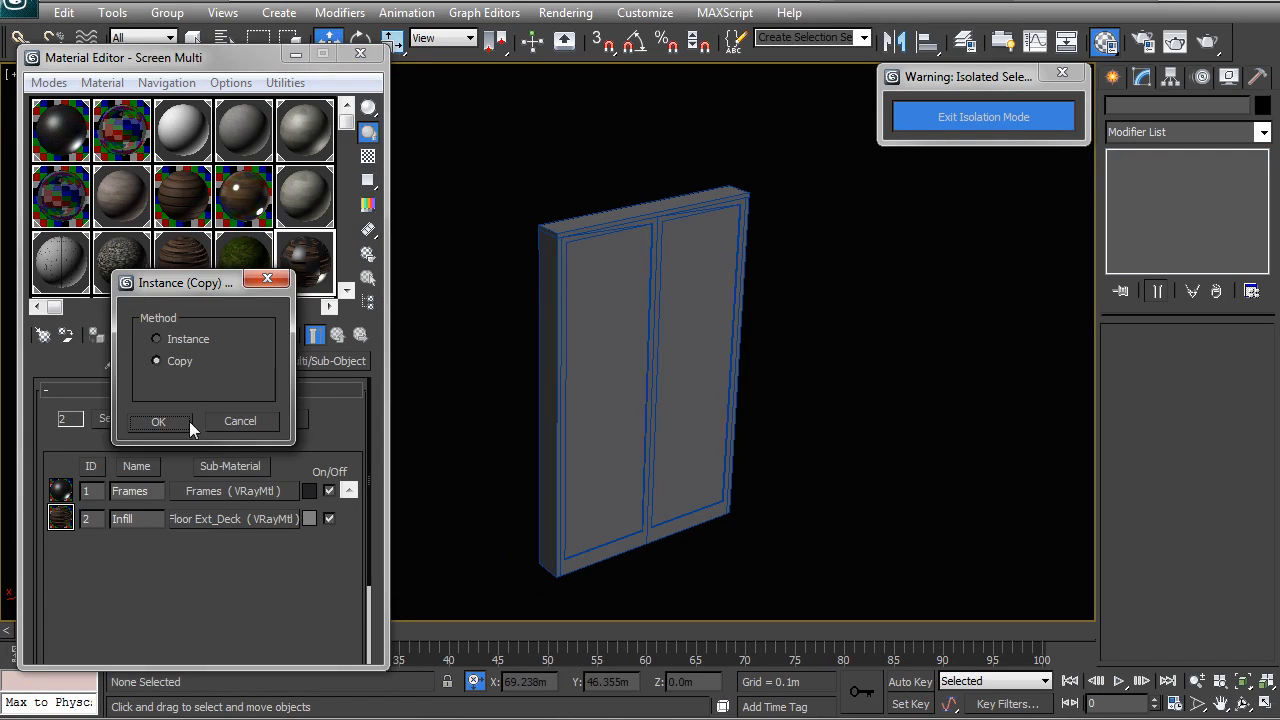
{"action": "left_click", "coordinate": [185, 421]}
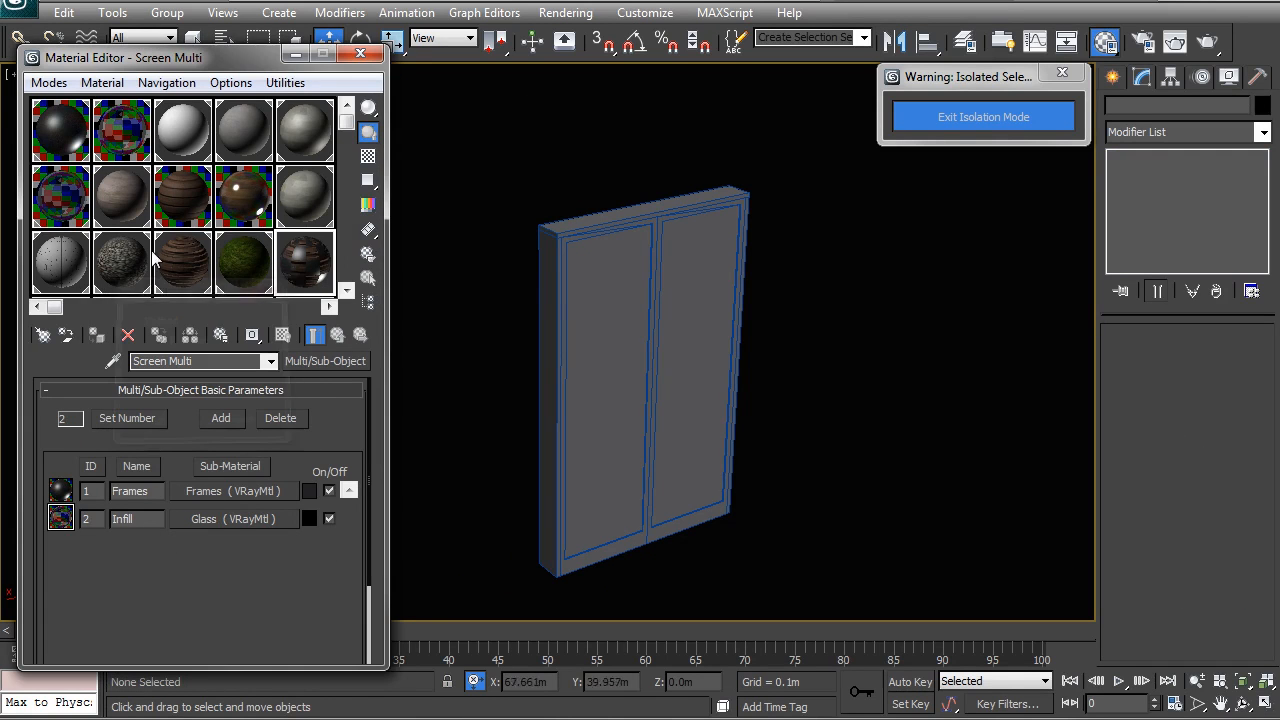
- Rename the multi/sub-object material to 'Glass Doors'
{"action": "double_click", "coordinate": [207, 361]}
{"action": "type", "text": "Door"}
{"action": "key", "text": "BackSpace"}
{"action": "key", "text": "BackSpace"}
{"action": "key", "text": "BackSpace"}
{"action": "key", "text": "BackSpace"}
{"action": "type", "text": "Glass Doors"}
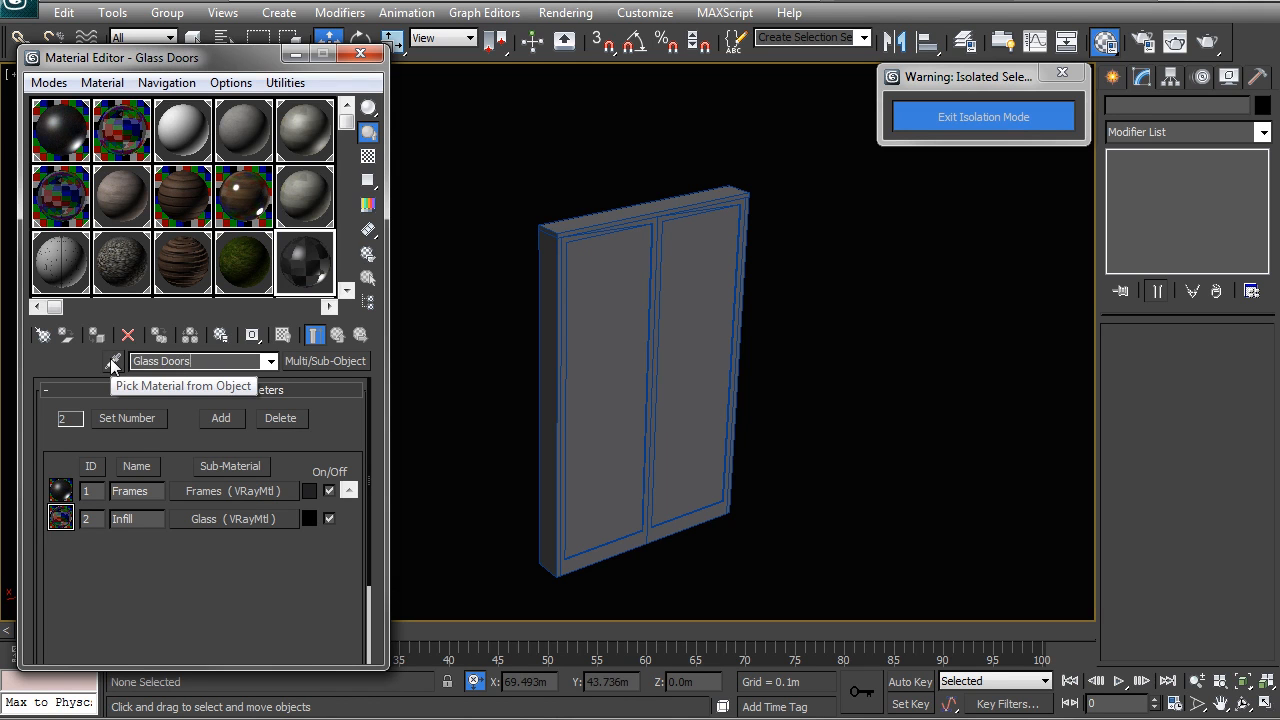
{"action": "key", "text": "Return"}
- Apply the Glass Doors material to the pivot door and reselect the door
{"action": "left_click_drag", "start_coordinate": [311, 258], "coordinate": [677, 369]}
{"action": "right_click", "coordinate": [676, 364]}
{"action": "middle_click_drag", "start_coordinate": [639, 334], "coordinate": [680, 331], "text": "alt"}
{"action": "left_click", "coordinate": [705, 368]}
{"action": "scroll", "coordinate": [680, 331], "scroll_direction": "up", "scroll_amount": 3}
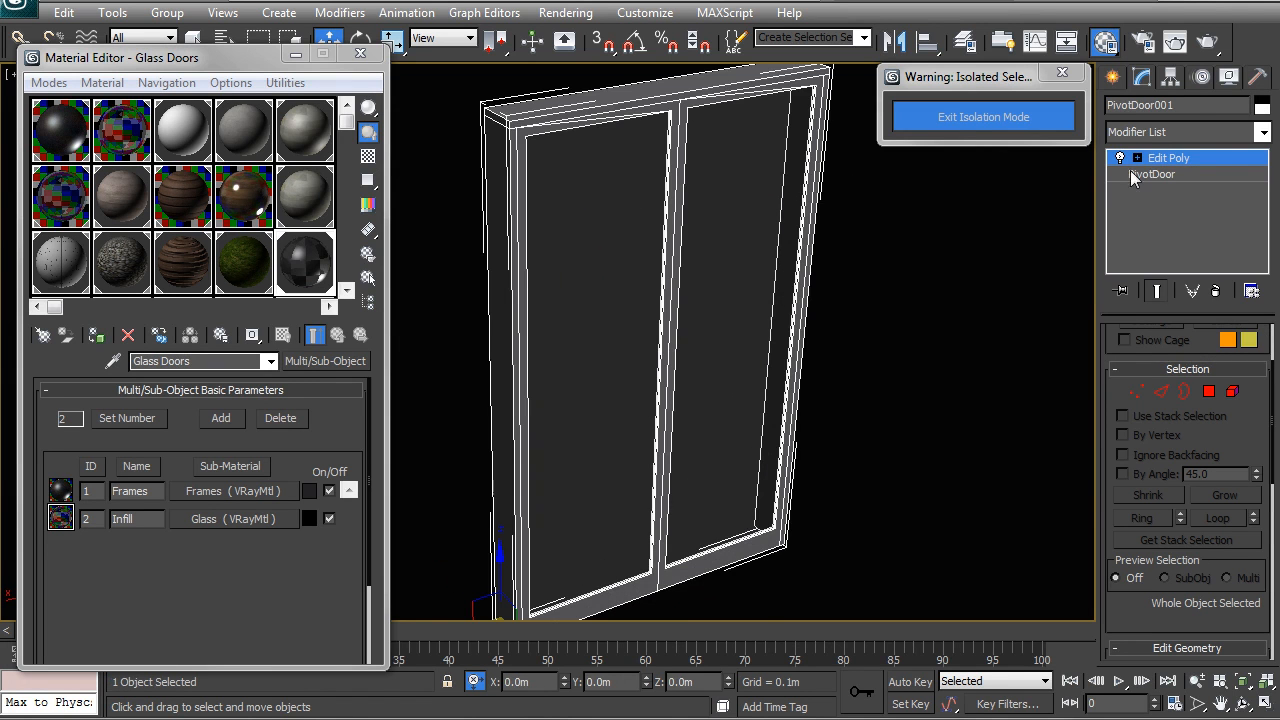
- Set the PivotDoor's Open value to about 61° so both leaves swing open
{"action": "middle_click_drag", "start_coordinate": [760, 230], "coordinate": [752, 280], "text": "alt"}
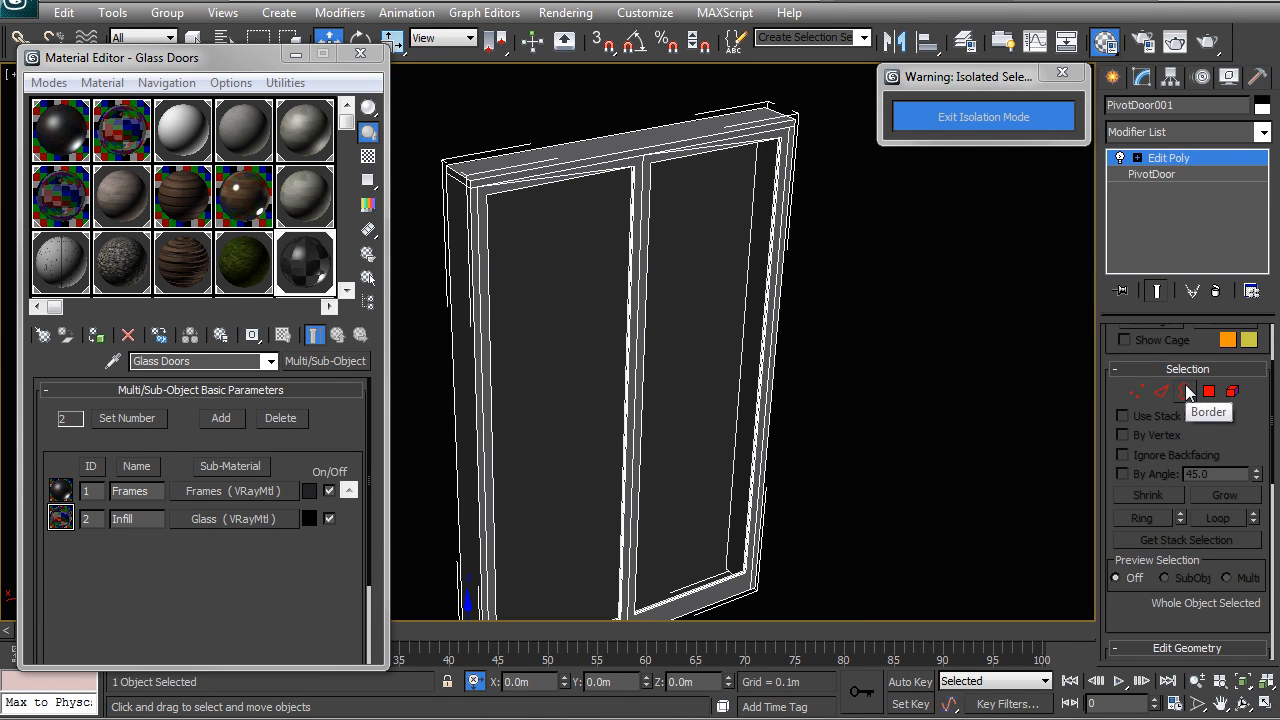
{"action": "left_click", "coordinate": [1150, 174]}
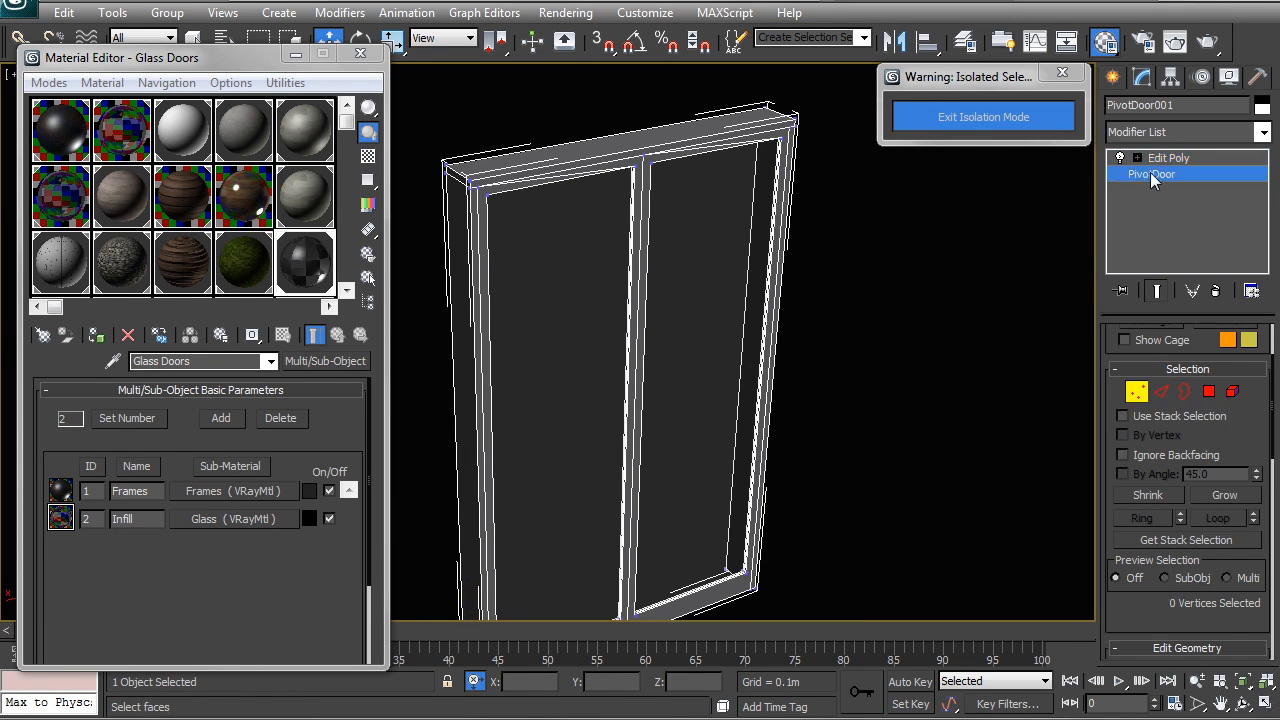
{"action": "left_click", "coordinate": [1185, 158]}
{"action": "left_click", "coordinate": [1226, 174]}
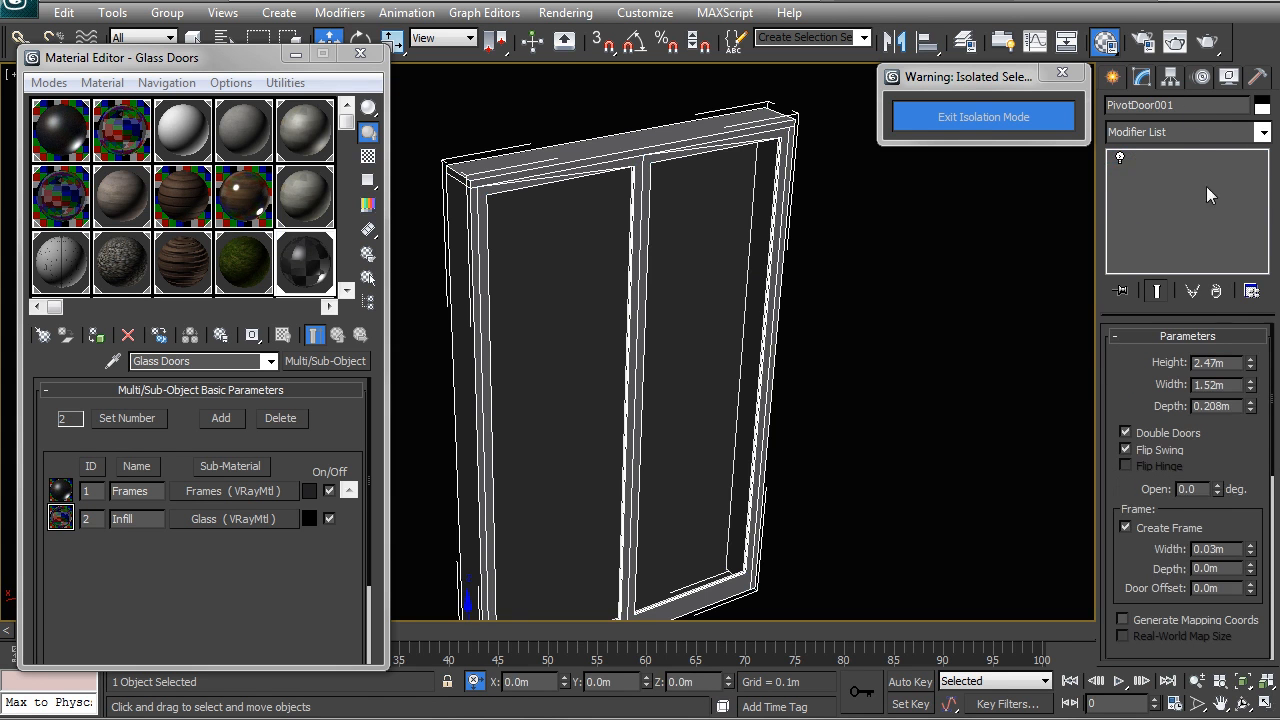
{"action": "left_click_drag", "start_coordinate": [1270, 372], "coordinate": [1271, 379]}
{"action": "scroll", "coordinate": [1157, 375], "scroll_direction": "down", "scroll_amount": 2}
{"action": "mouse_move", "coordinate": [1217, 432]}
{"action": "left_mouse_down"}
{"action": "mouse_move", "coordinate": [1206, 242]}
{"action": "mouse_move", "coordinate": [1199, 425]}
{"action": "mouse_move", "coordinate": [1204, 209]}
{"action": "mouse_move", "coordinate": [1231, 395]}
{"action": "mouse_move", "coordinate": [1215, 320]}
{"action": "mouse_move", "coordinate": [1218, 428]}
{"action": "left_mouse_up"}
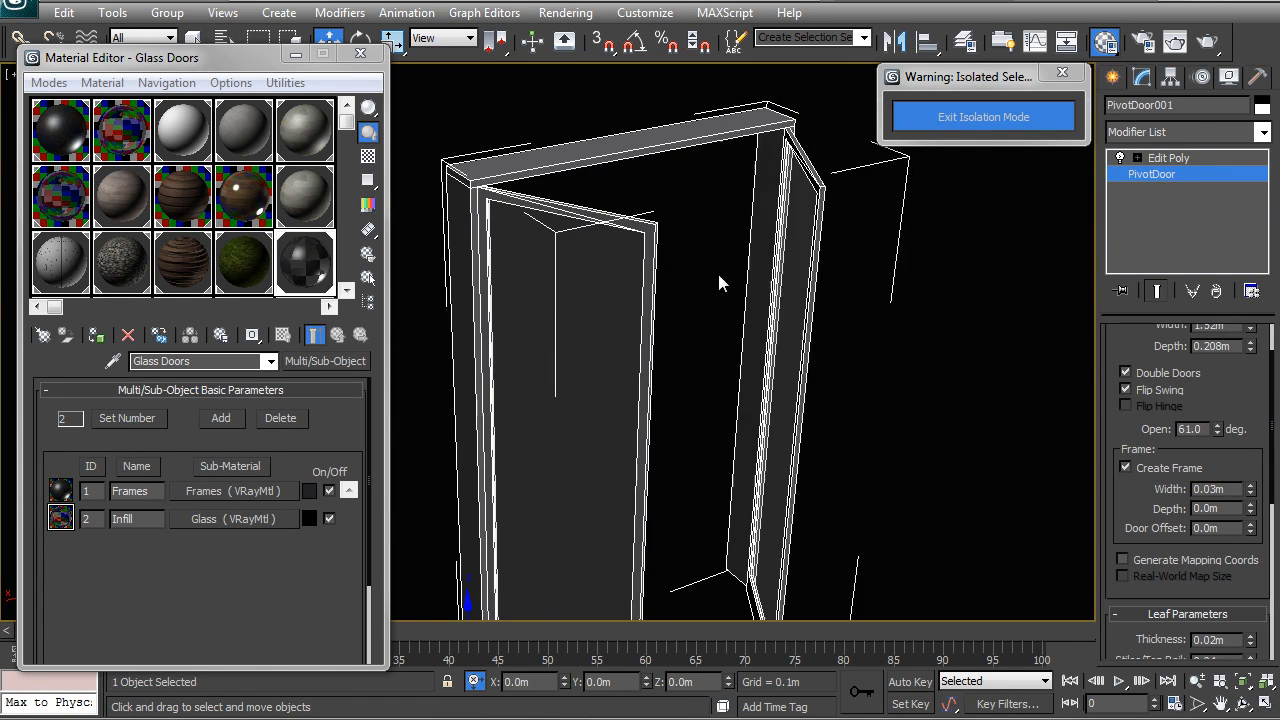
{"action": "scroll", "coordinate": [717, 270], "scroll_direction": "down", "scroll_amount": 5}
- Deselect the door and exit isolation mode to show the whole villa
{"action": "middle_click_drag", "start_coordinate": [766, 329], "coordinate": [603, 363], "text": "alt"}
{"action": "right_click", "coordinate": [585, 335]}
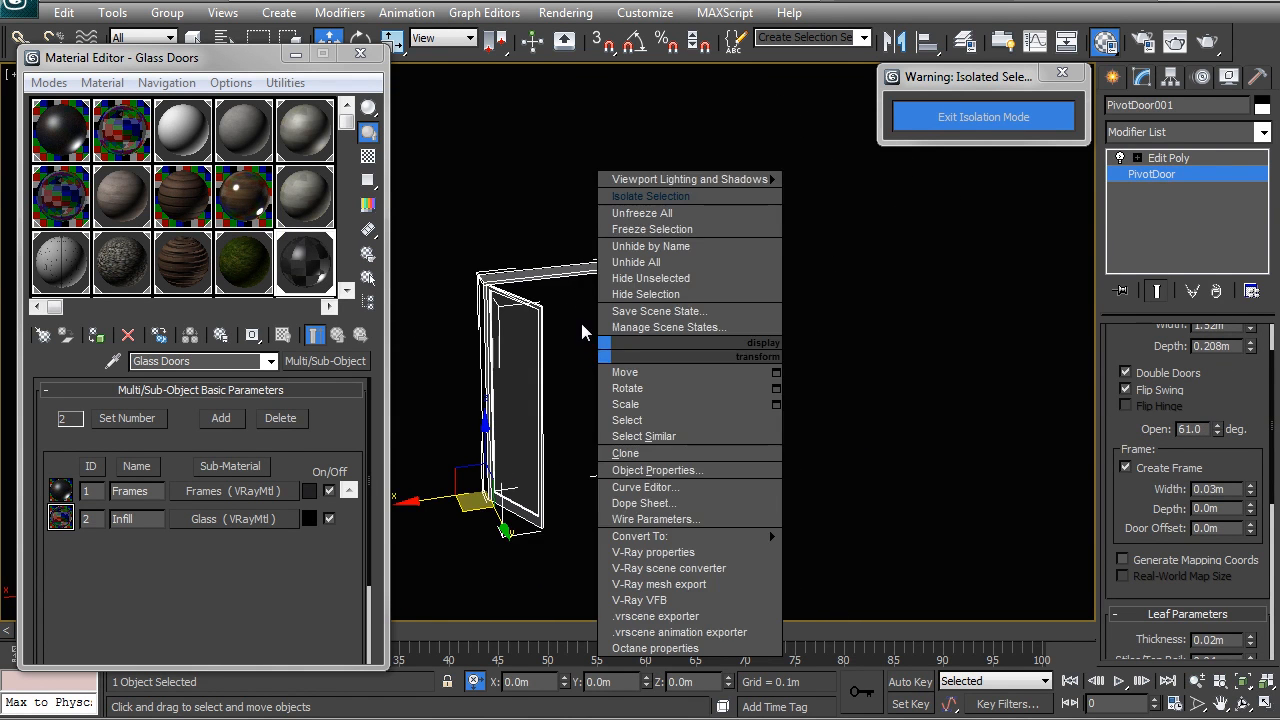
{"action": "left_click", "coordinate": [585, 335]}
{"action": "scroll", "coordinate": [622, 349], "scroll_direction": "up", "scroll_amount": 4}
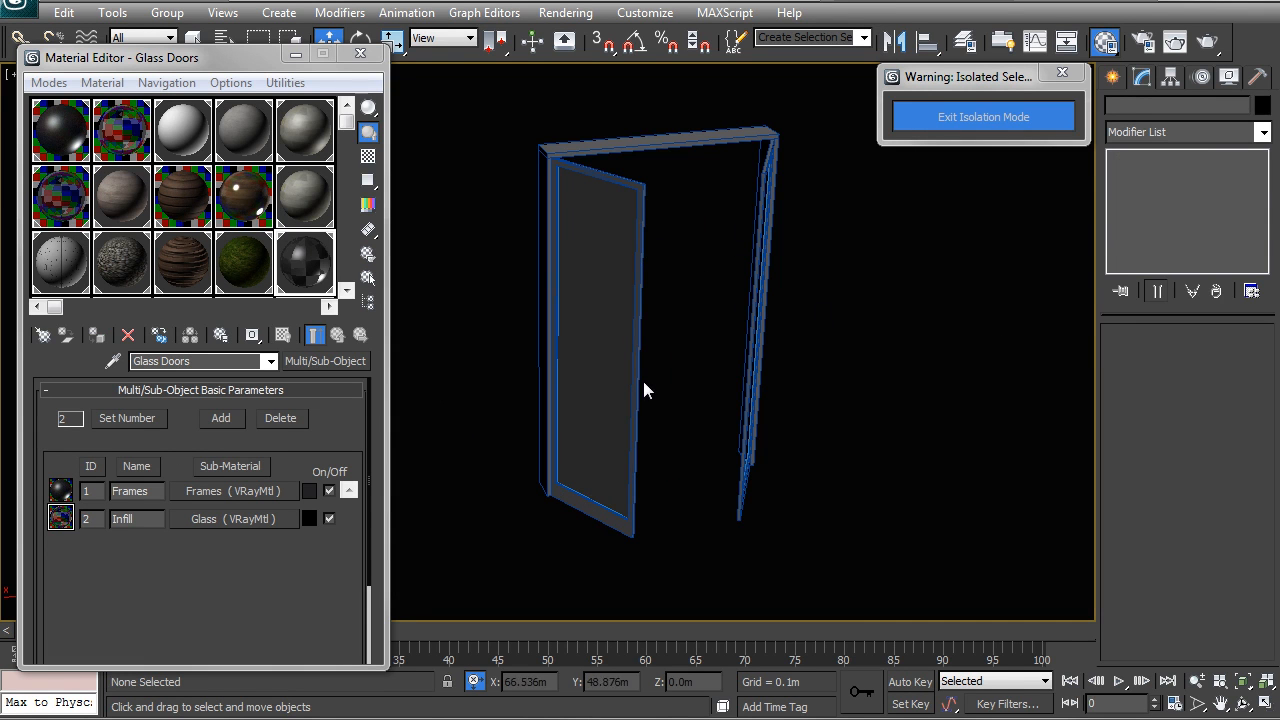
{"action": "middle_click_drag", "start_coordinate": [677, 266], "coordinate": [522, 323], "text": "alt"}
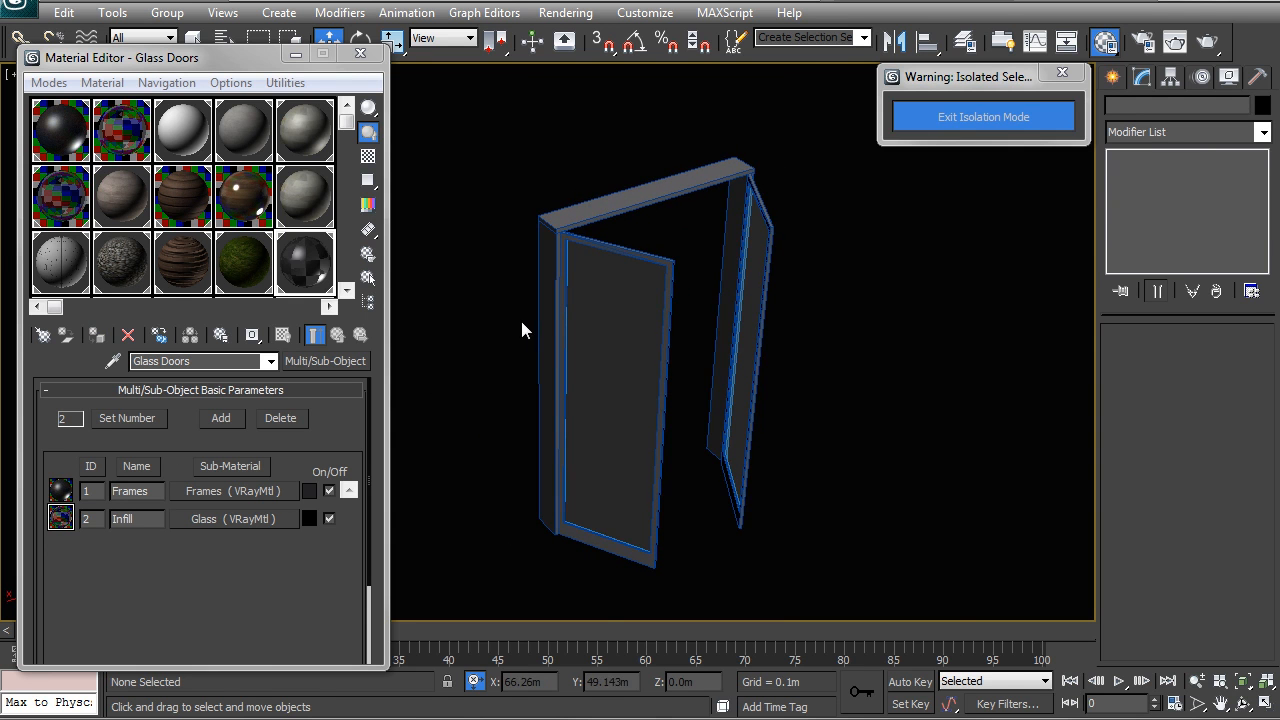
{"action": "left_click", "coordinate": [983, 116]}
- Orbit and pan around the villa and curved road, briefly selecting the road
{"action": "scroll", "coordinate": [646, 277], "scroll_direction": "down", "scroll_amount": 10}
{"action": "scroll", "coordinate": [555, 333], "scroll_direction": "up", "scroll_amount": 3}
{"action": "middle_click_drag", "start_coordinate": [551, 325], "coordinate": [765, 342]}
{"action": "middle_click_drag", "start_coordinate": [676, 315], "coordinate": [915, 340], "text": "alt"}
{"action": "middle_click_drag", "start_coordinate": [430, 318], "coordinate": [661, 283]}
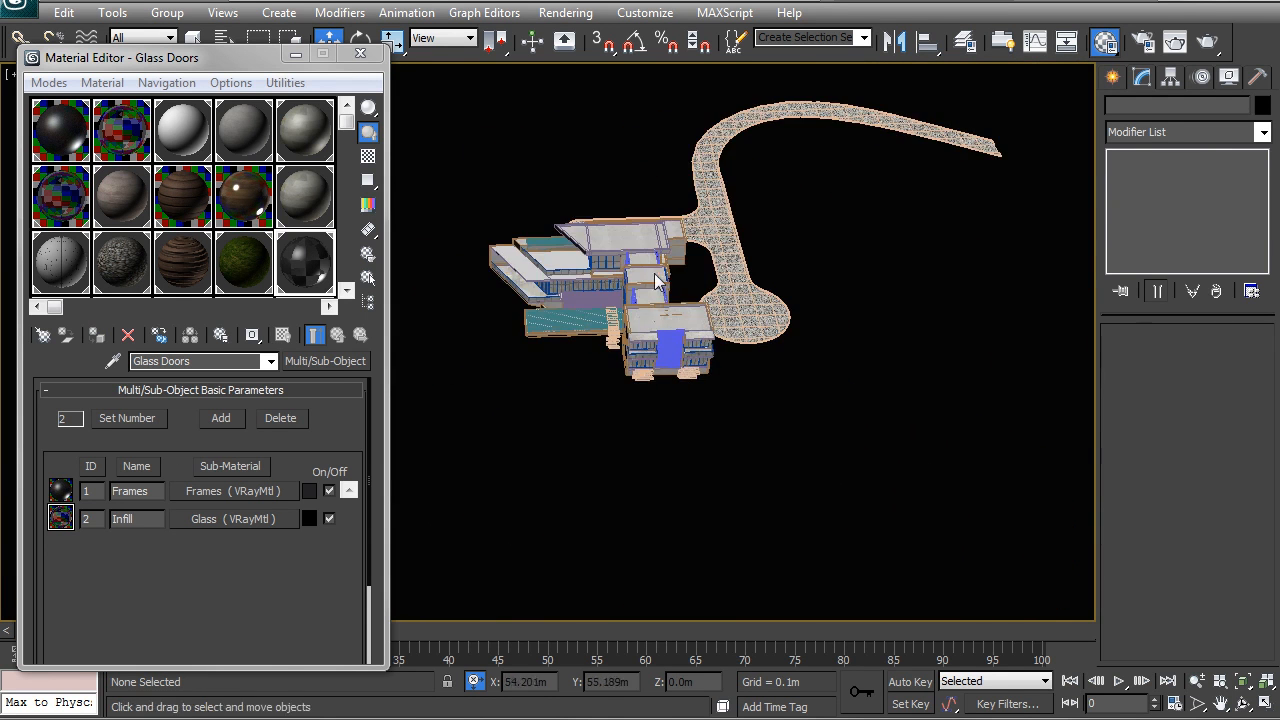
{"action": "left_click", "coordinate": [661, 288]}
{"action": "scroll", "coordinate": [655, 293], "scroll_direction": "up", "scroll_amount": 5}
{"action": "middle_click_drag", "start_coordinate": [591, 337], "coordinate": [712, 318], "text": "alt"}
{"action": "left_click", "coordinate": [811, 273]}
{"action": "middle_click_drag", "start_coordinate": [435, 410], "coordinate": [808, 308]}
- Close the Material Editor, orbit over the pool, and select the pool water
{"action": "left_click", "coordinate": [361, 54]}
{"action": "middle_click_drag", "start_coordinate": [696, 336], "coordinate": [598, 316]}
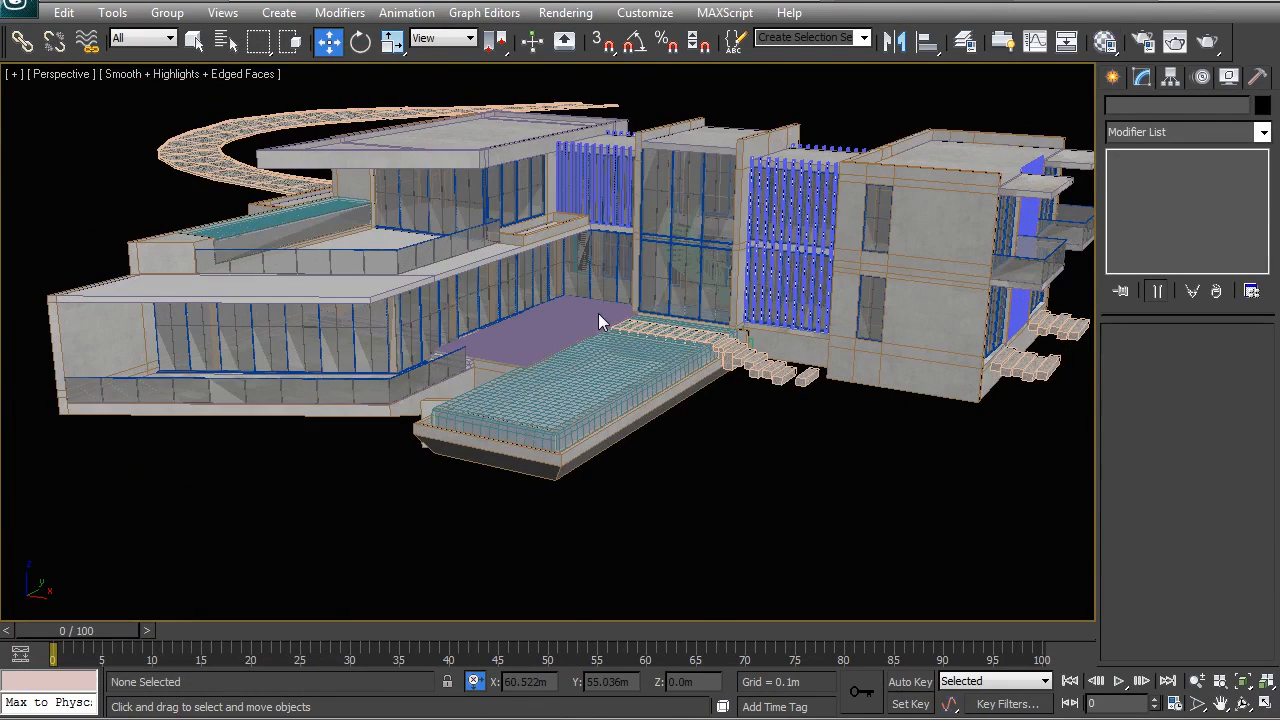
{"action": "middle_click_drag", "start_coordinate": [418, 402], "coordinate": [527, 416], "text": "alt"}
{"action": "scroll", "coordinate": [481, 366], "scroll_direction": "up", "scroll_amount": 4}
{"action": "middle_click_drag", "start_coordinate": [481, 366], "coordinate": [530, 394], "text": "alt"}
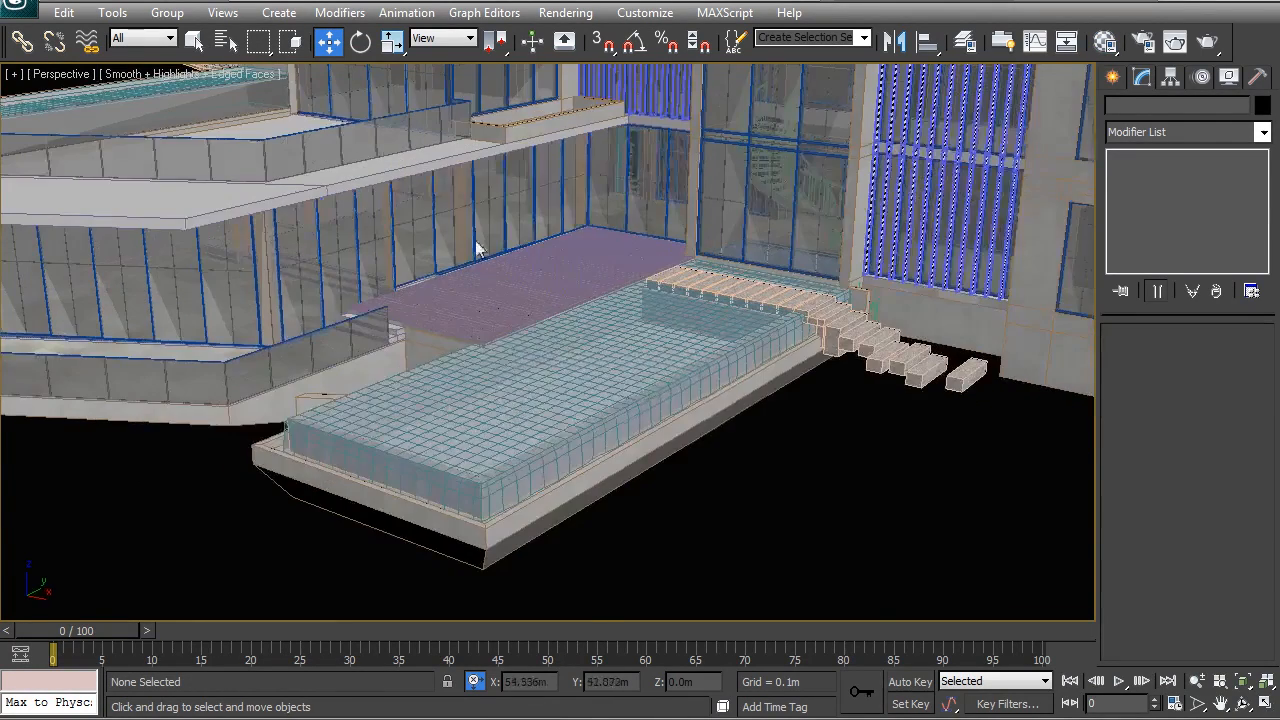
{"action": "middle_click_drag", "start_coordinate": [477, 243], "coordinate": [481, 313]}
{"action": "middle_click_drag", "start_coordinate": [551, 346], "coordinate": [524, 390], "text": "alt"}
{"action": "left_click", "coordinate": [490, 388]}
{"action": "scroll", "coordinate": [473, 397], "scroll_direction": "up", "scroll_amount": 3}
{"action": "scroll", "coordinate": [520, 340], "scroll_direction": "up", "scroll_amount": 5}
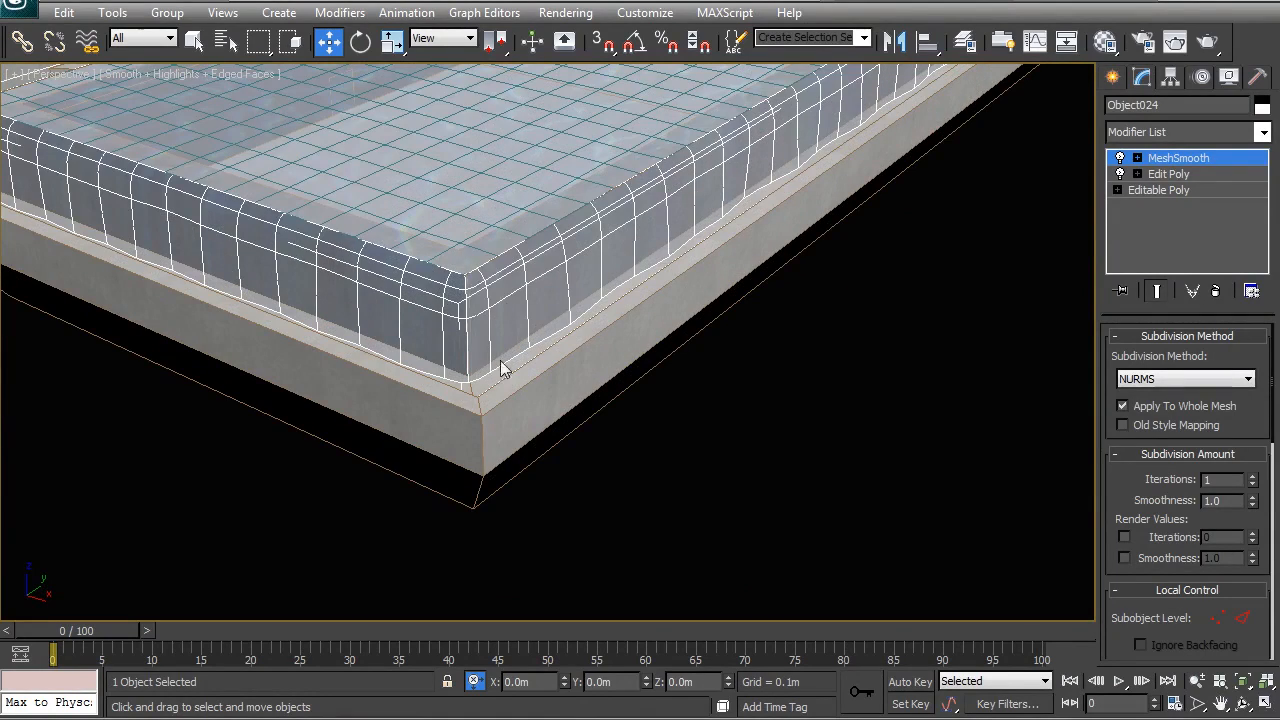
{"action": "middle_click_drag", "start_coordinate": [552, 404], "coordinate": [543, 431], "text": "alt"}
{"action": "mouse_move", "coordinate": [461, 427]}
{"action": "middle_mouse_down", "text": "alt"}
{"action": "mouse_move", "coordinate": [494, 431]}
{"action": "mouse_move", "coordinate": [463, 412]}
{"action": "middle_mouse_up", "text": "alt"}
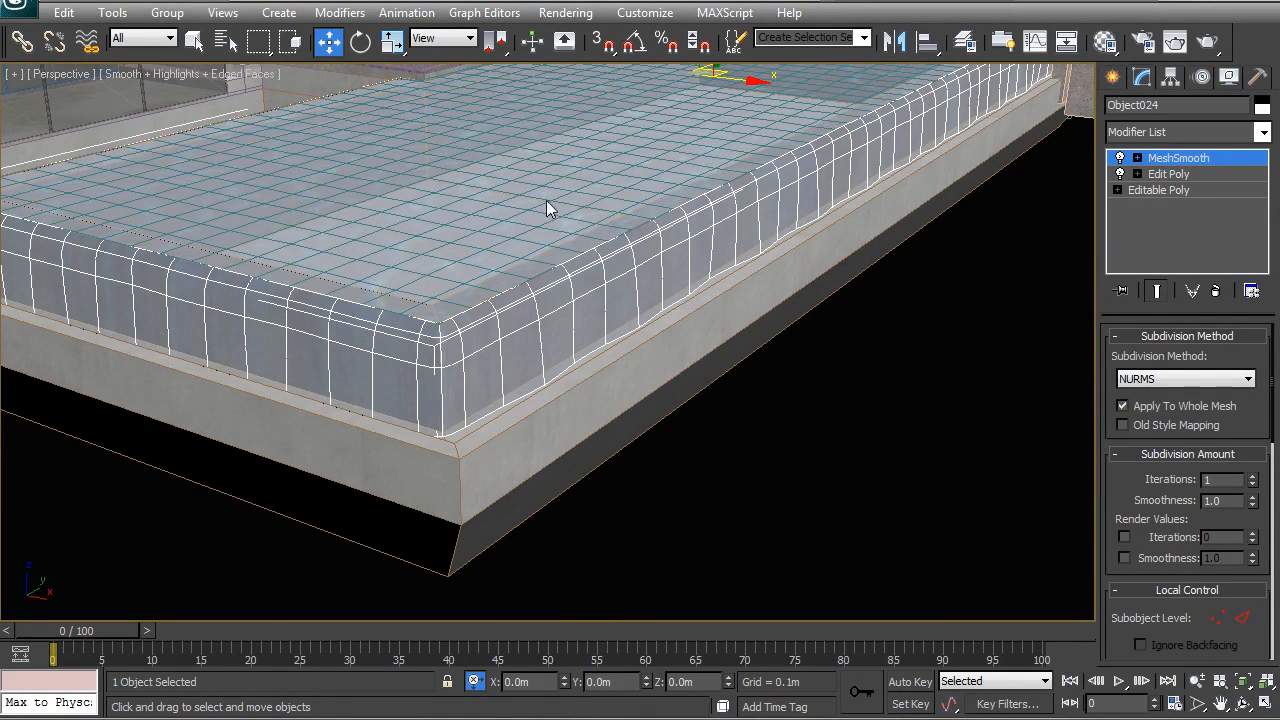
{"action": "scroll", "coordinate": [787, 387], "scroll_direction": "down", "scroll_amount": 5}
{"action": "left_click", "coordinate": [803, 445]}
{"action": "scroll", "coordinate": [800, 437], "scroll_direction": "down", "scroll_amount": 3}
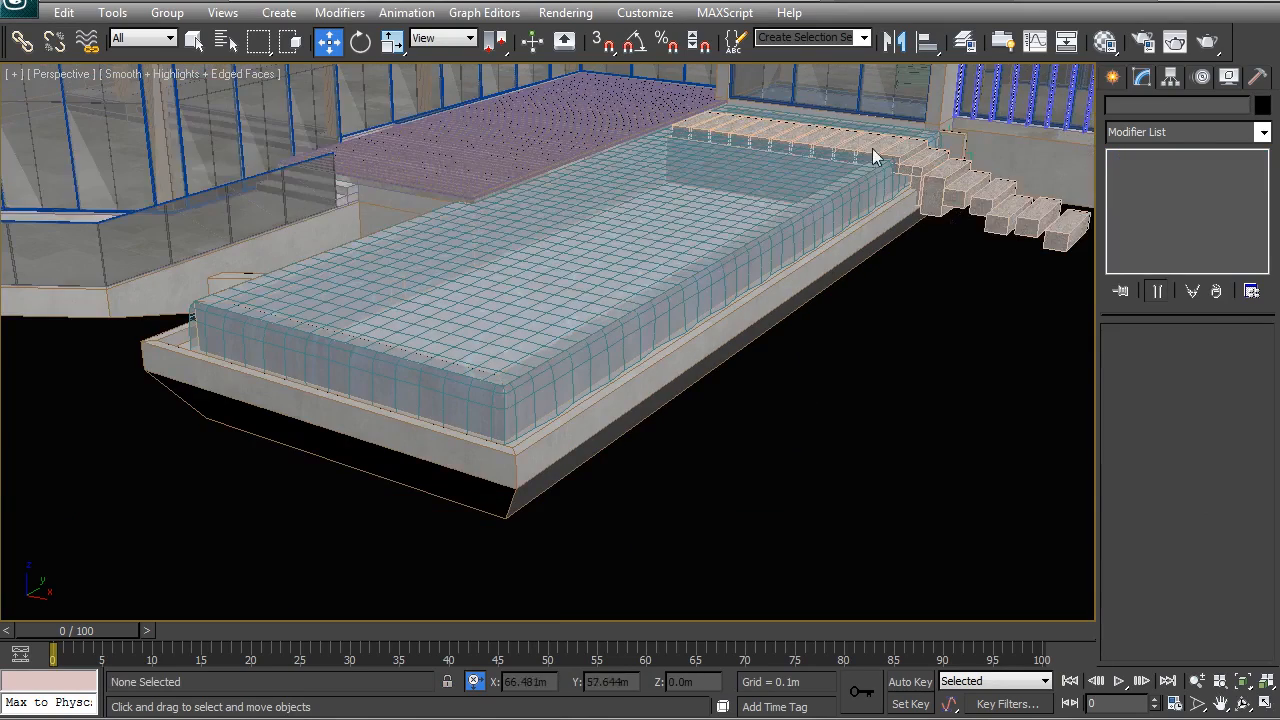
{"action": "middle_click_drag", "start_coordinate": [608, 185], "coordinate": [558, 303]}
{"action": "scroll", "coordinate": [634, 311], "scroll_direction": "down", "scroll_amount": 3}
{"action": "scroll", "coordinate": [621, 232], "scroll_direction": "down", "scroll_amount": 3}
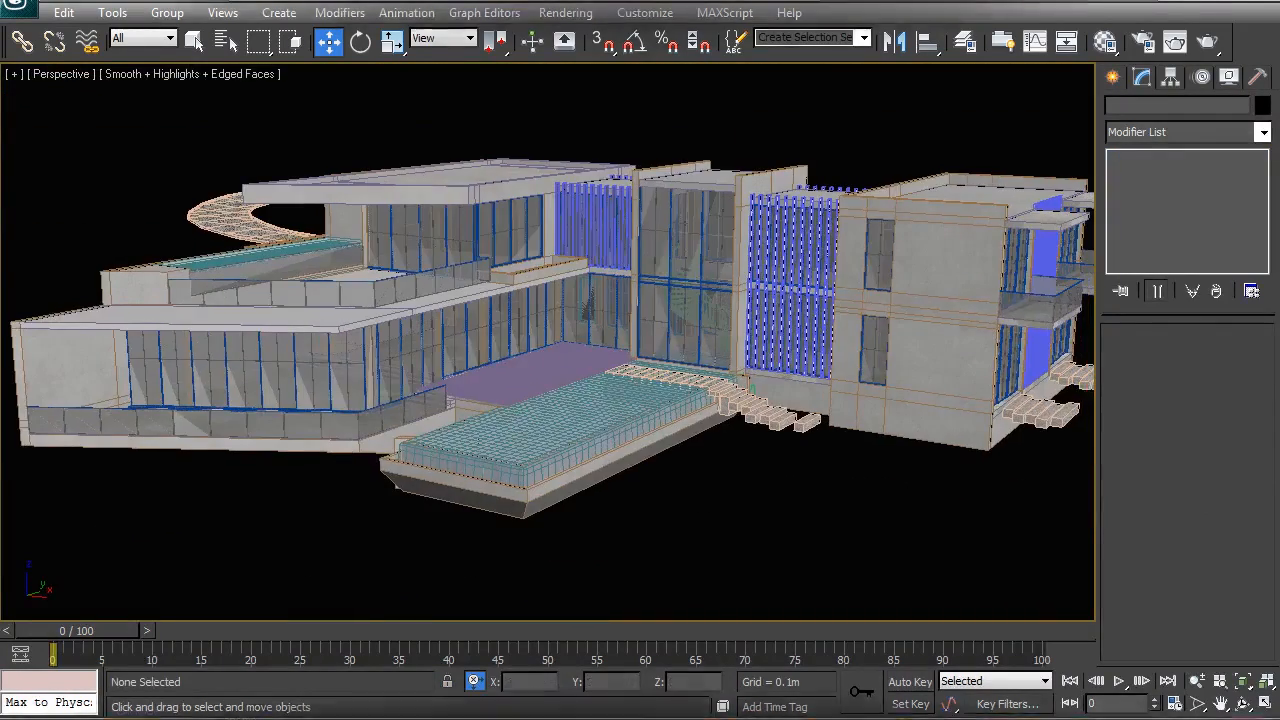